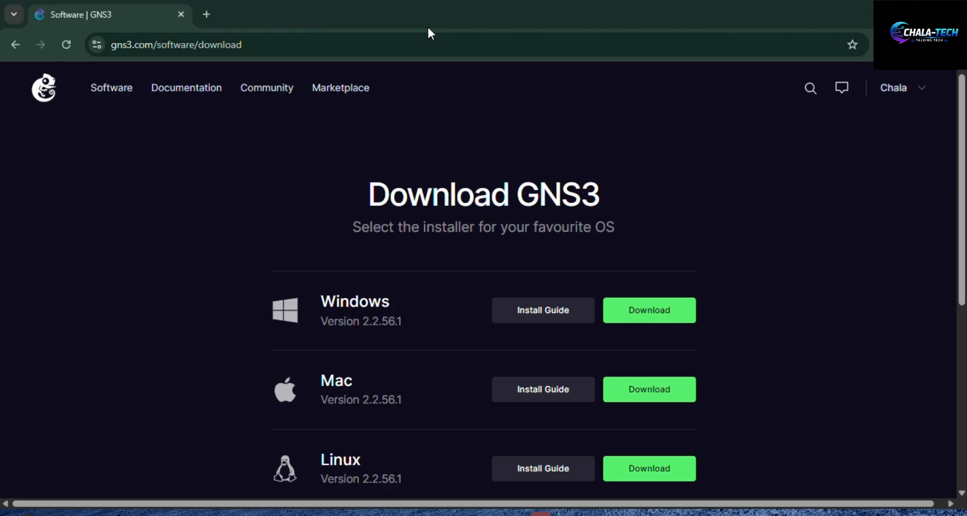
Step: Go to the gns3.com home page
click(176, 45)
text(gns)
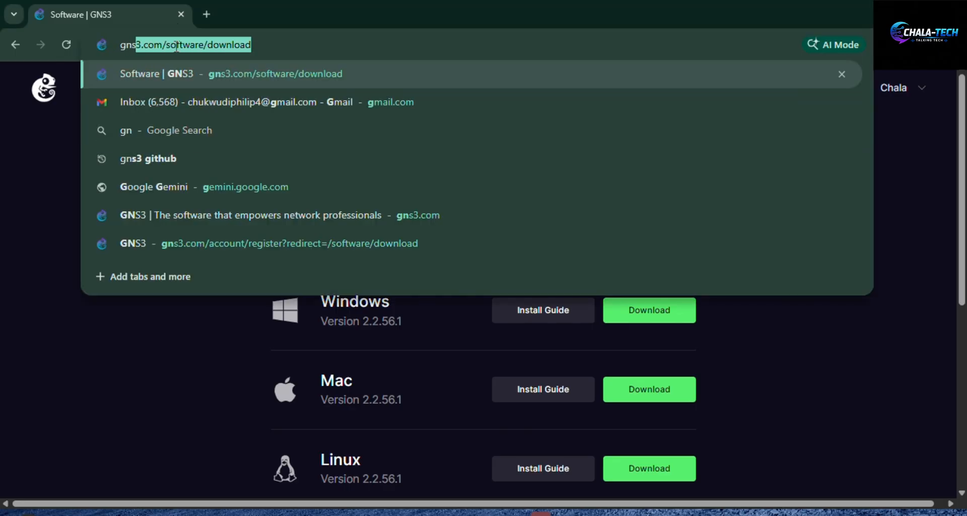
text(3.com)
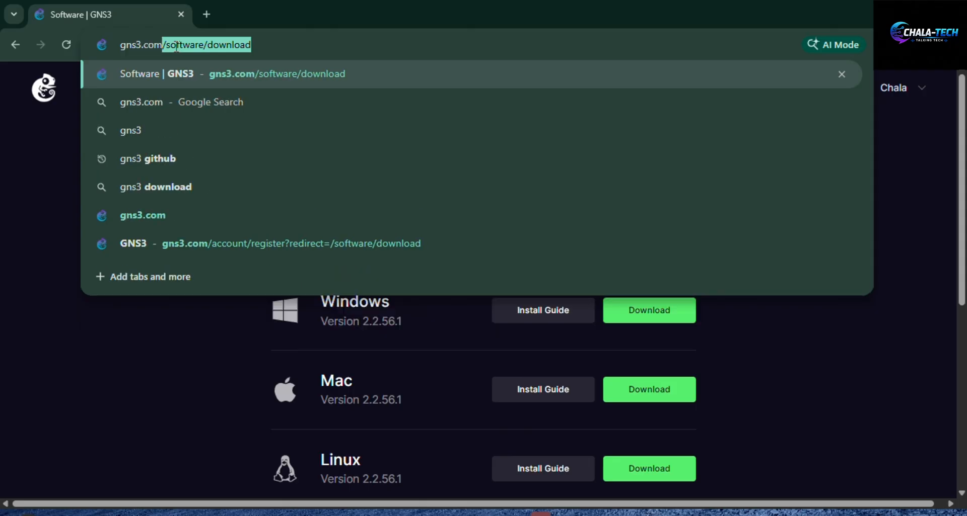
key(Delete)
key(Return)
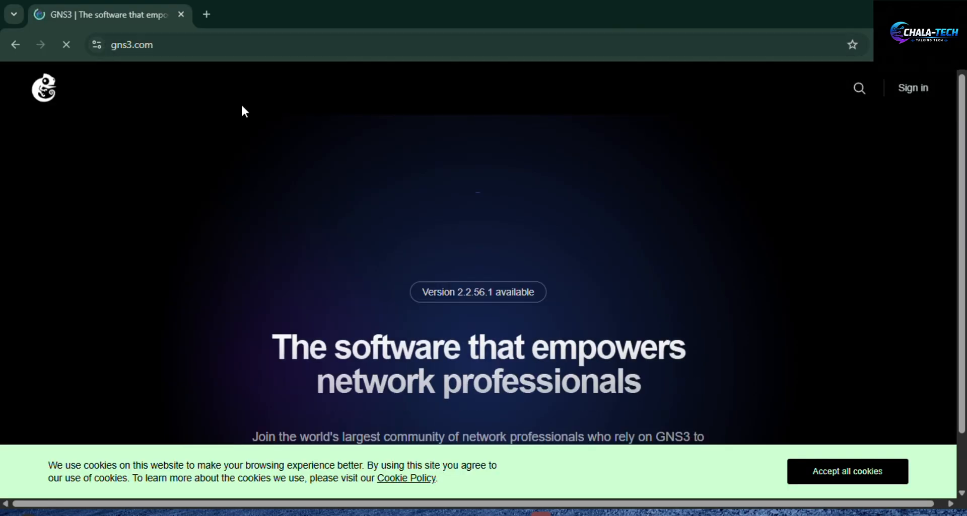
Step: Go to the download page for the latest GNS3 software and accept all cookies
scroll(435, 173, down, 9)
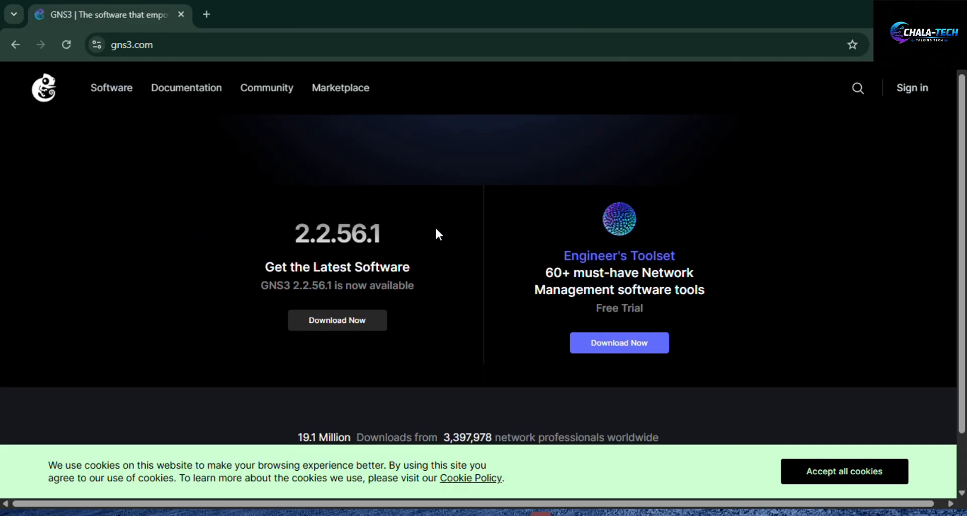
scroll(435, 227, down, 3)
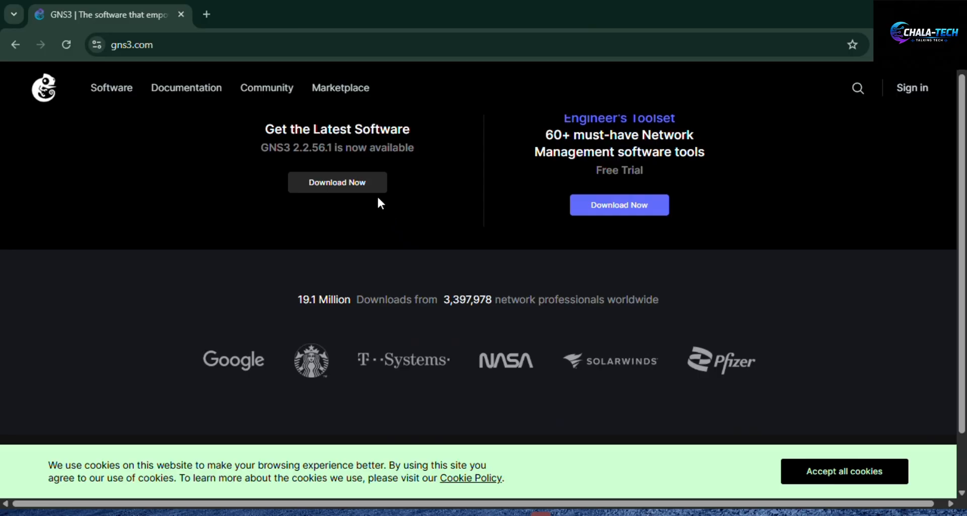
click(358, 188)
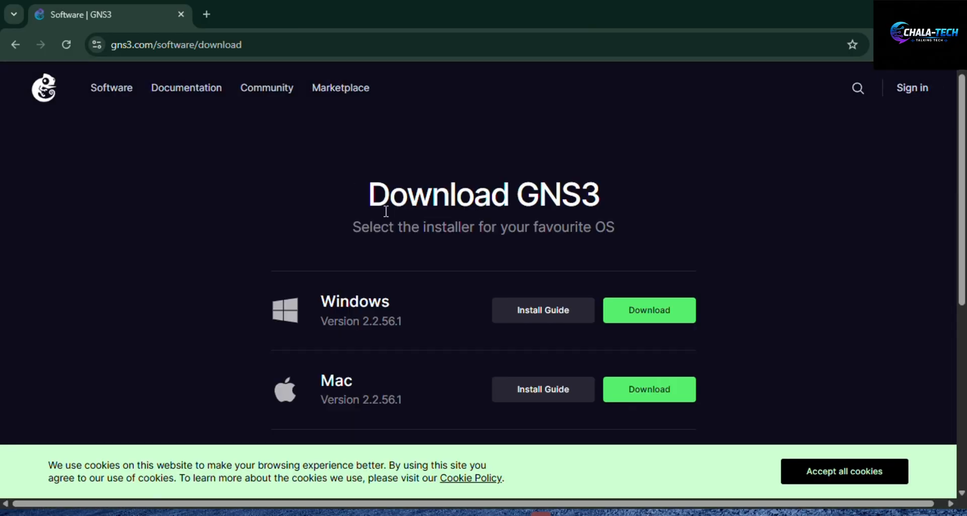
click(820, 472)
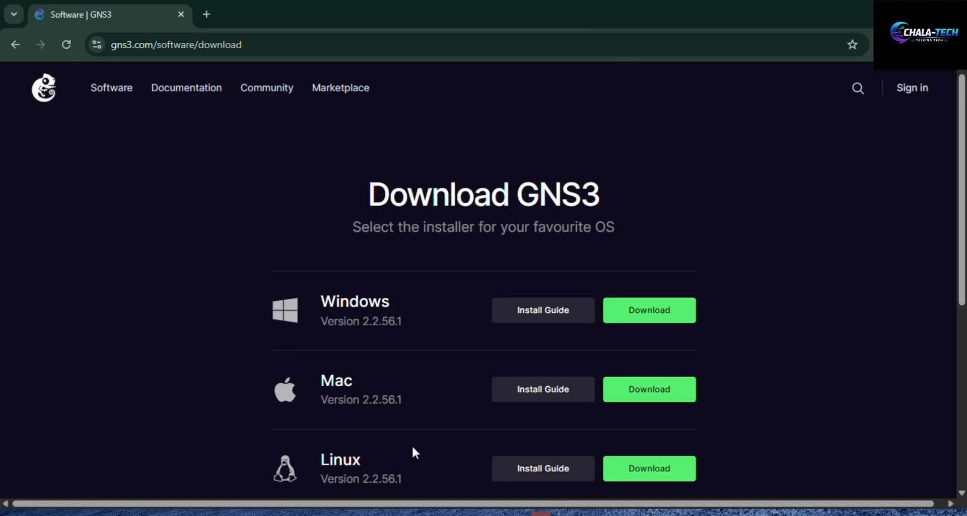
Step: View the account registration form offered for the Windows download, and return to the download page
click(620, 314)
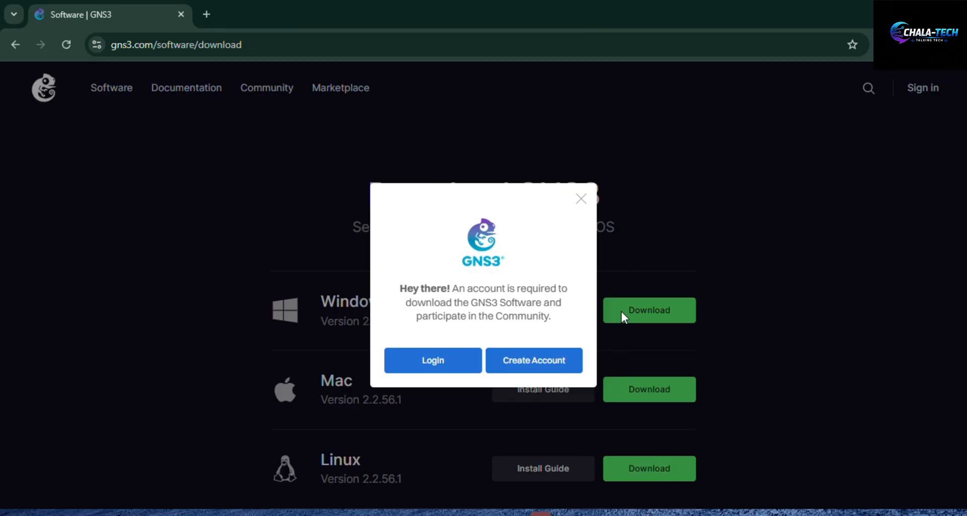
click(557, 366)
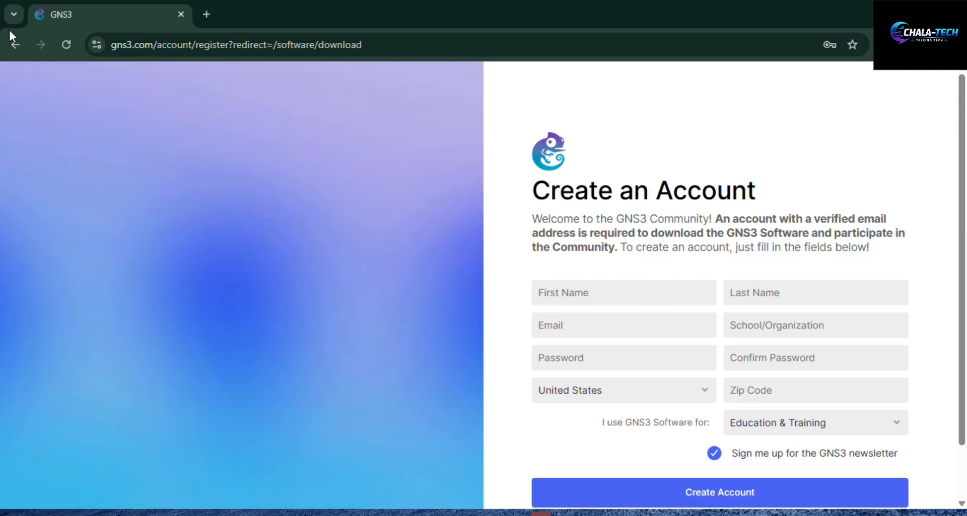
click(14, 43)
Step: Request the Windows download and log in with the saved account credentials, entering the Windows Security PIN to fill the password
click(672, 313)
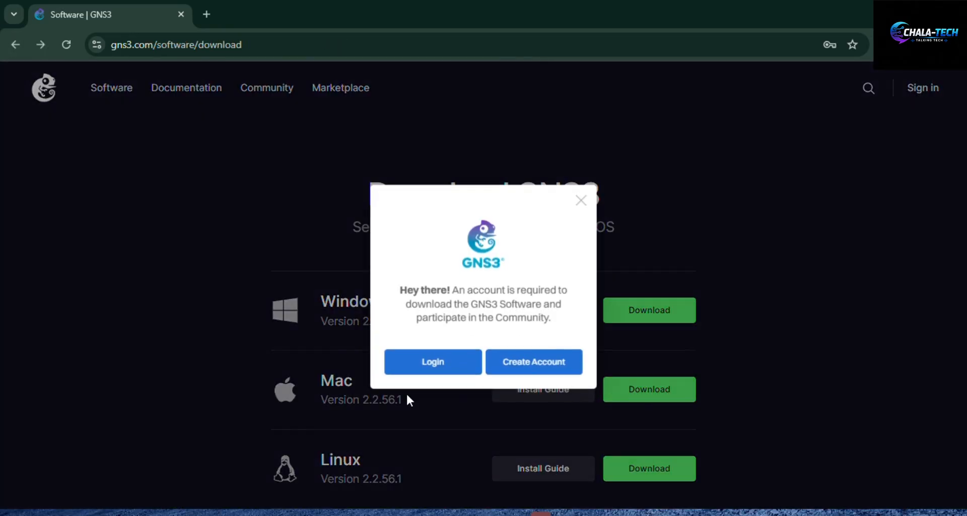
click(431, 360)
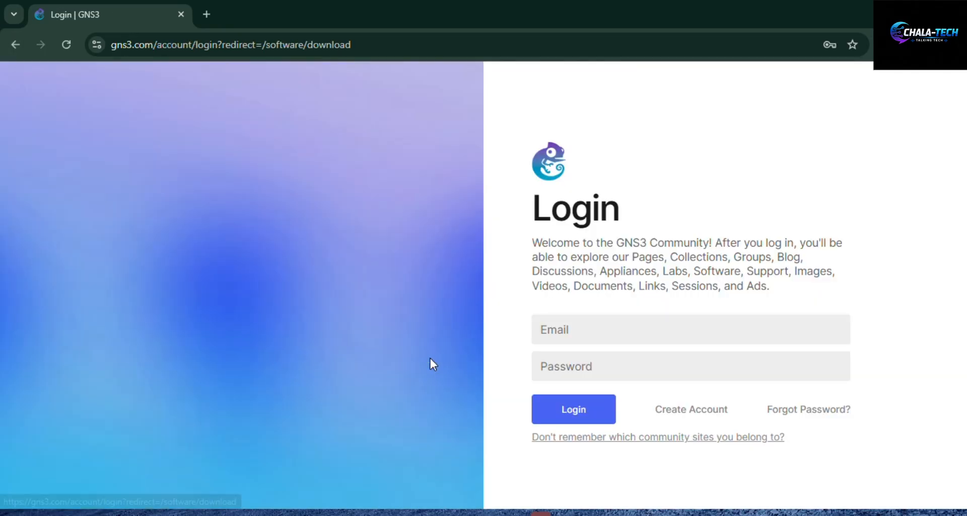
click(579, 331)
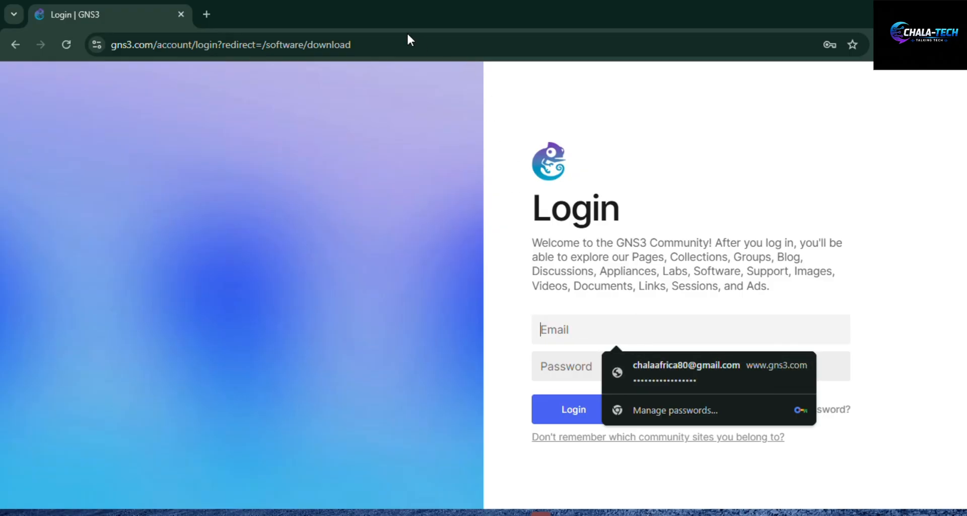
click(699, 367)
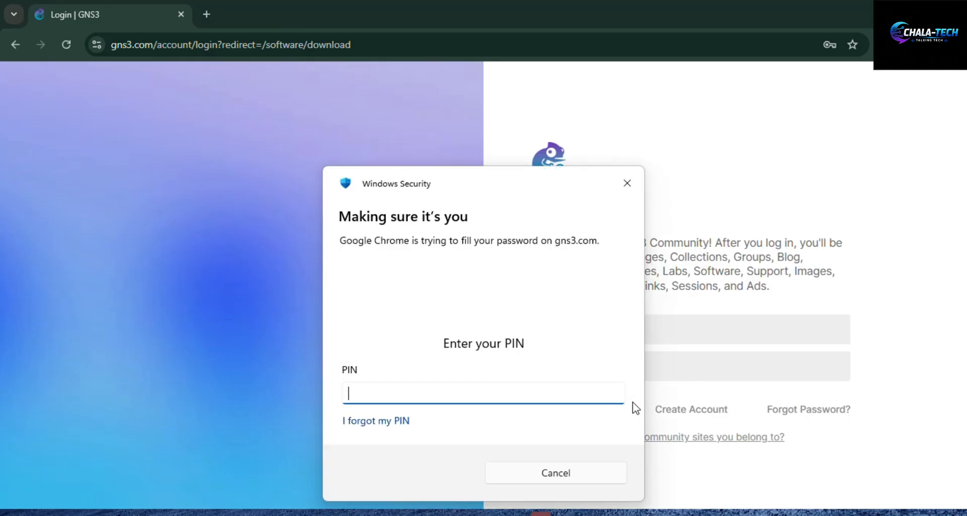
text(••••)
click(556, 410)
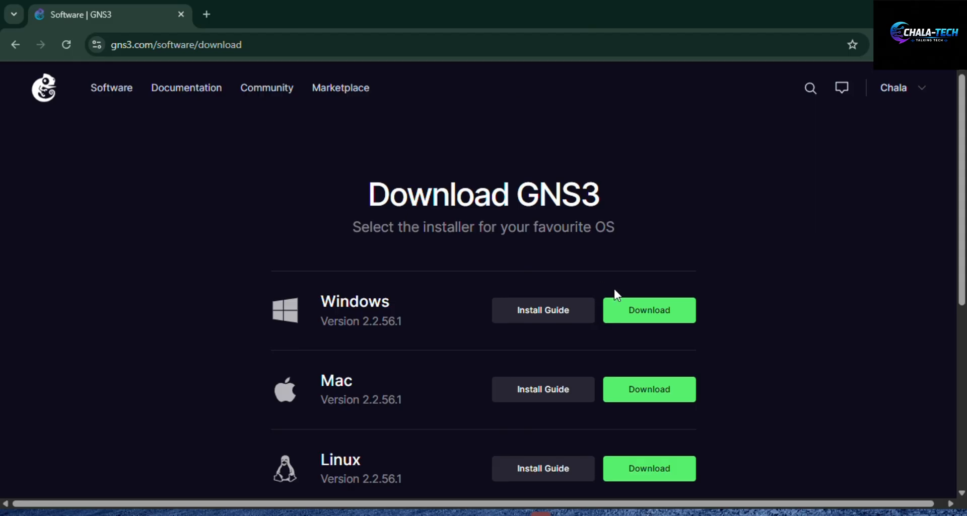
Step: Download the GNS3 installer for Windows and dismiss the Engineer's Toolset offer
click(624, 308)
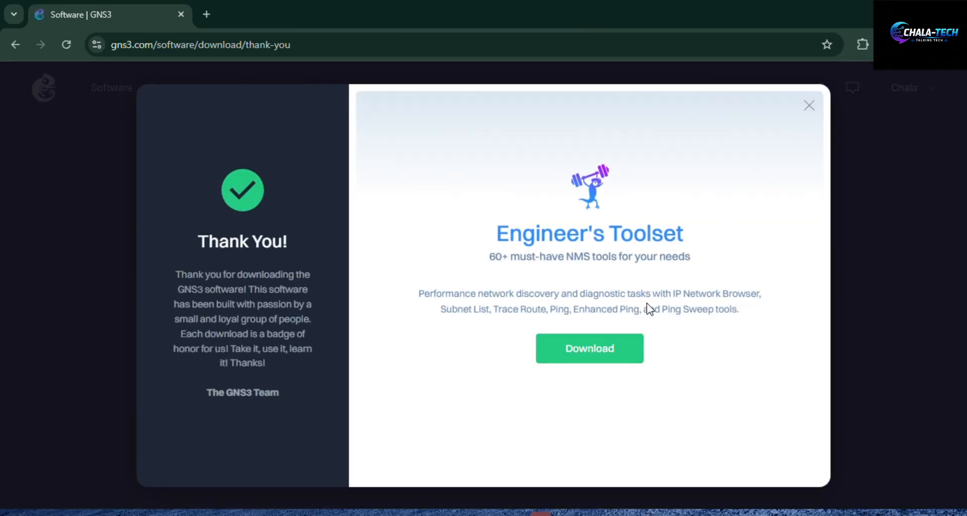
click(587, 347)
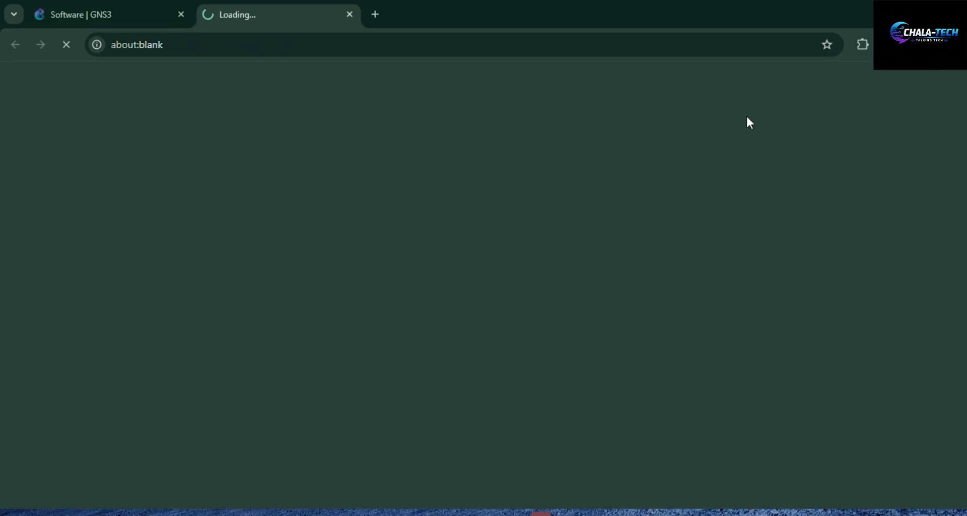
click(110, 16)
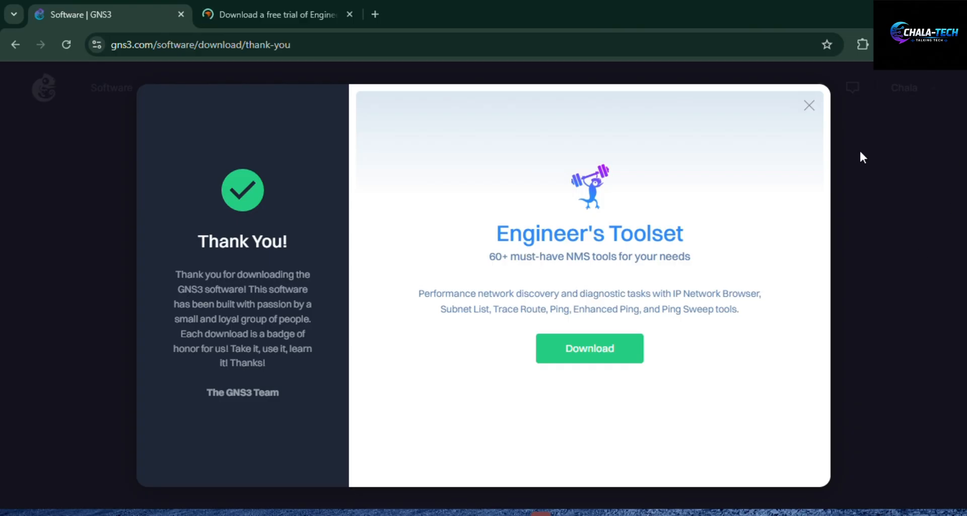
click(809, 105)
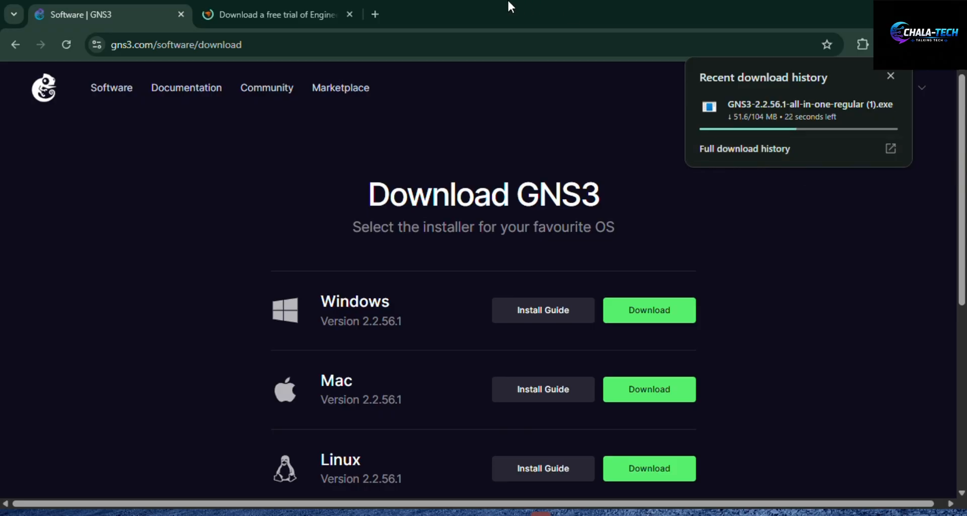
click(403, 25)
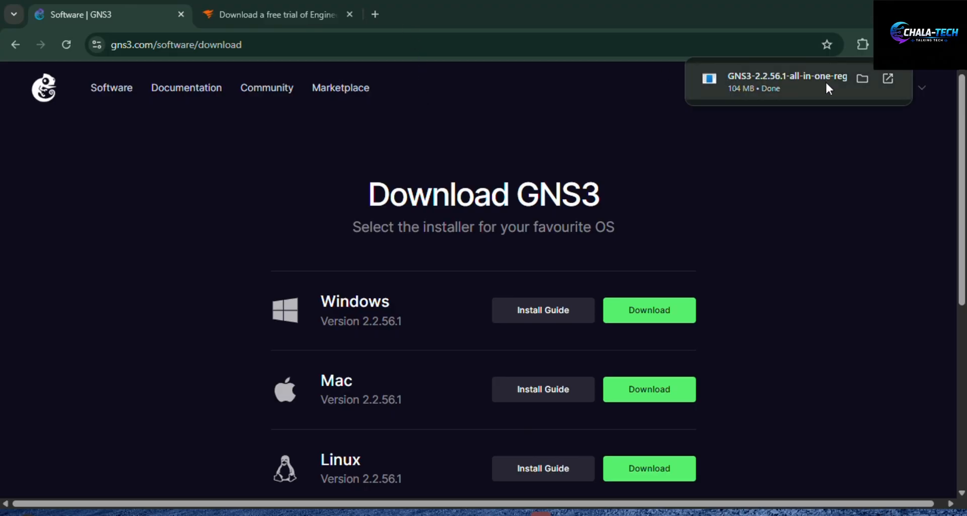
Step: Launch the downloaded GNS3 2.2.56.1 all-in-one installer and minimize the browser window
click(821, 88)
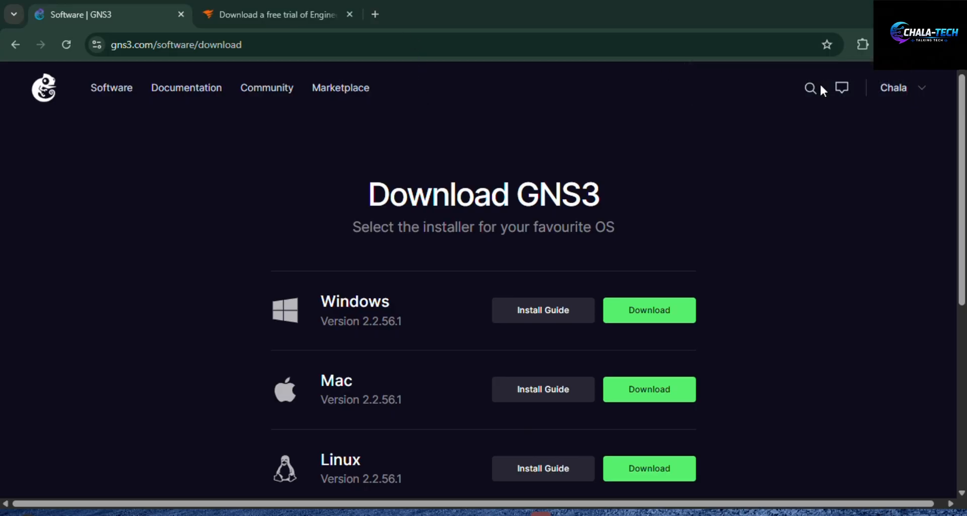
click(863, 44)
click(754, 98)
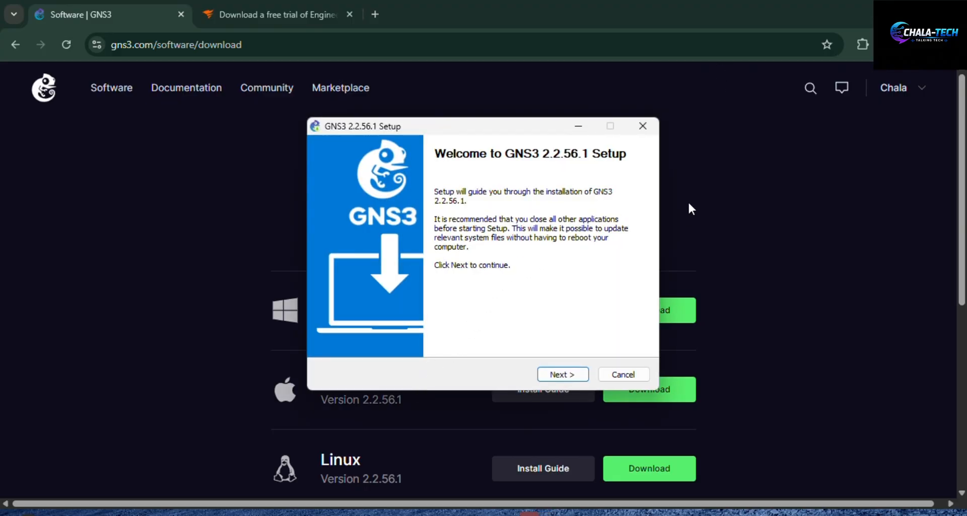
click(886, 12)
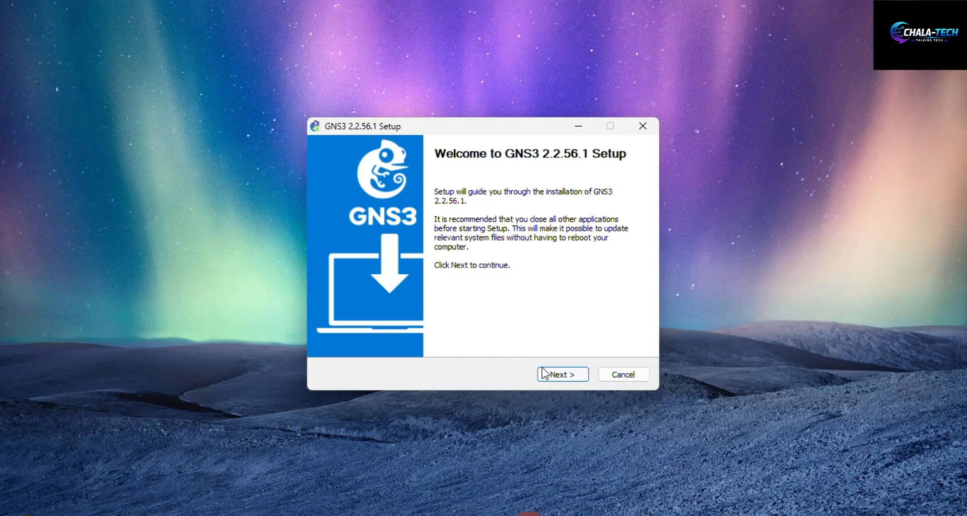
Step: Accept the GNS3 license agreement and keep GNS3 as the Start Menu folder
click(575, 378)
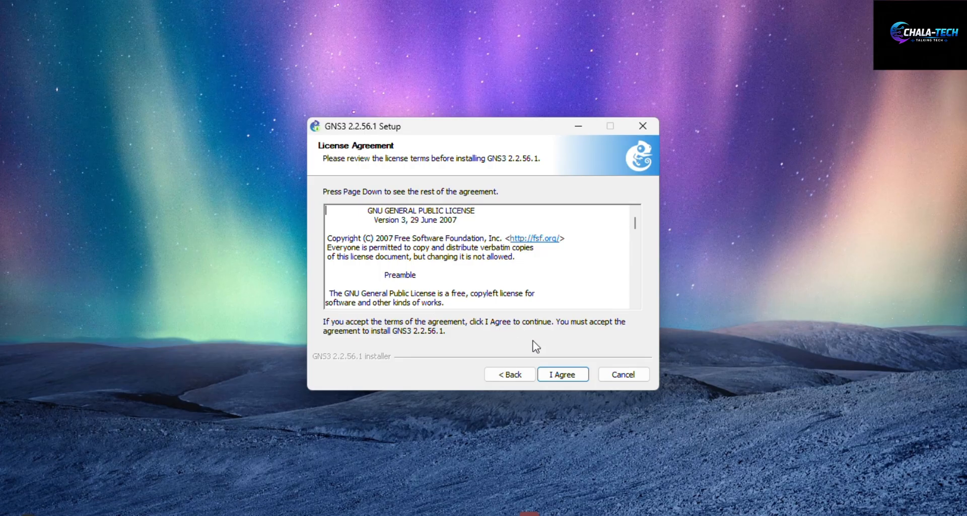
click(559, 375)
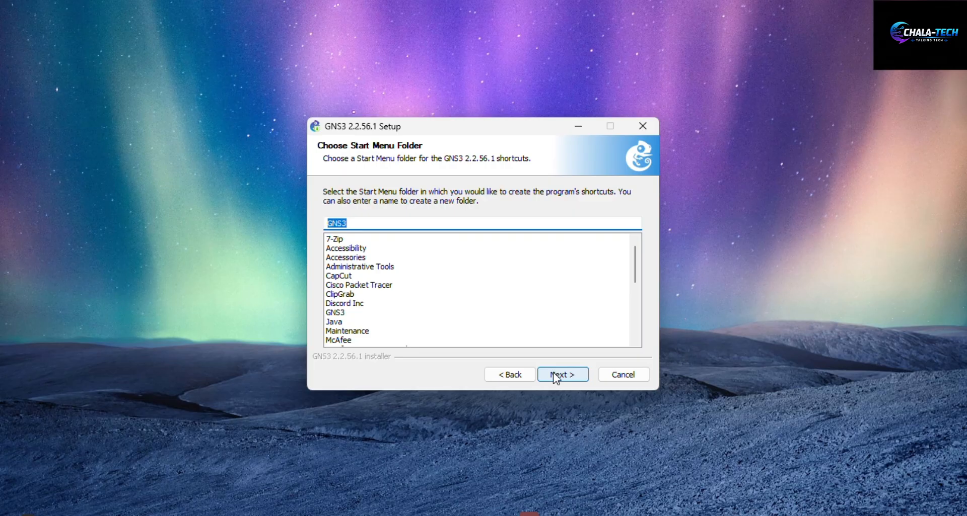
click(555, 377)
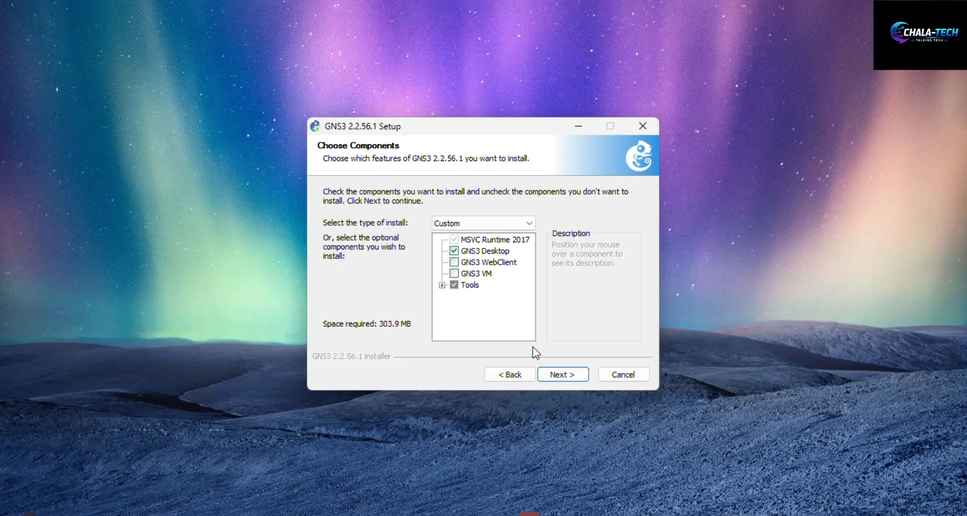
Step: Install GNS3 into C:\Program Files\GNS3 with the GNS3 VM component added and VMware Workstation as the VM type
click(455, 275)
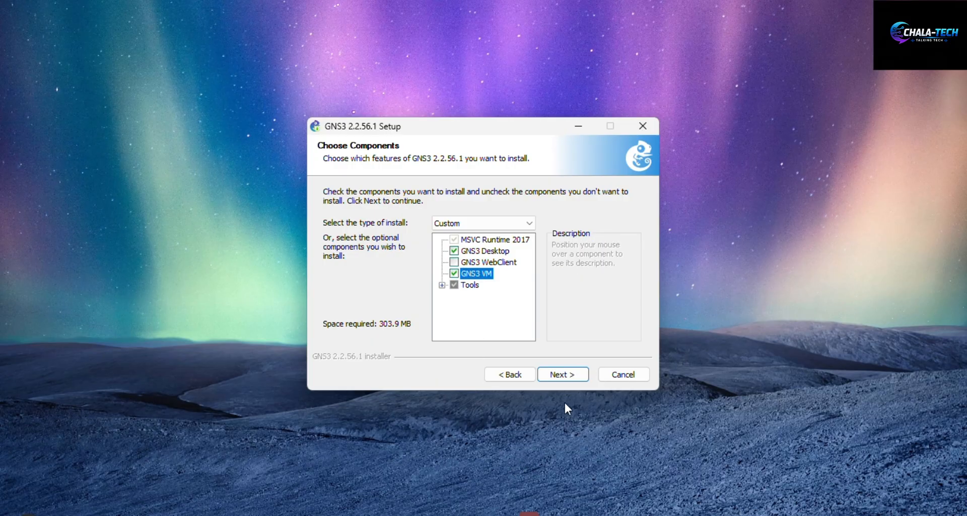
click(569, 376)
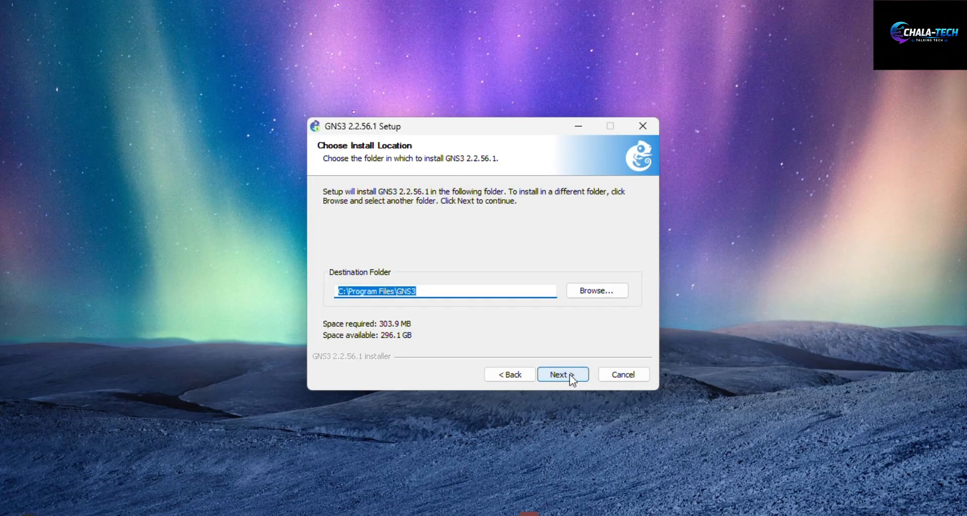
click(571, 376)
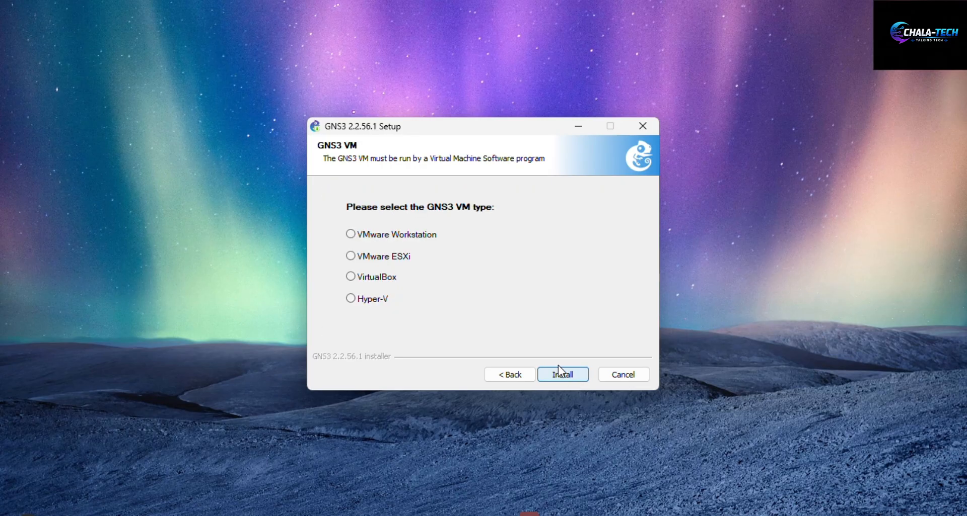
click(350, 235)
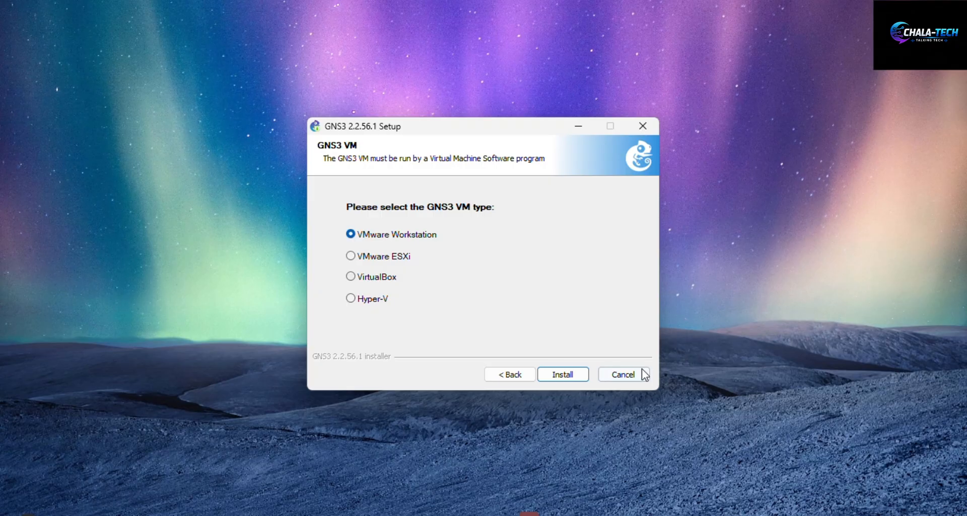
click(566, 377)
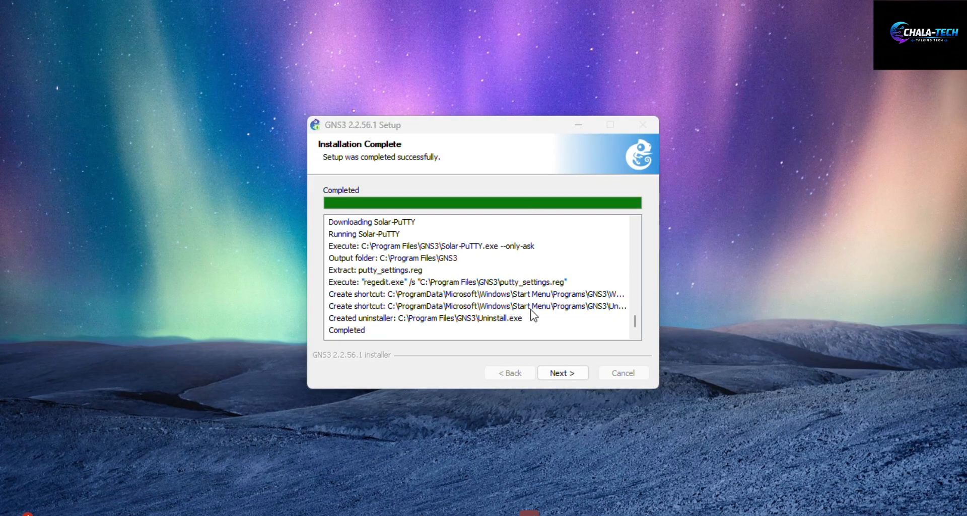
Step: Decline the Solarwinds Engineer's Toolset trial and finish the setup with Start GNS3 enabled
click(562, 370)
click(564, 374)
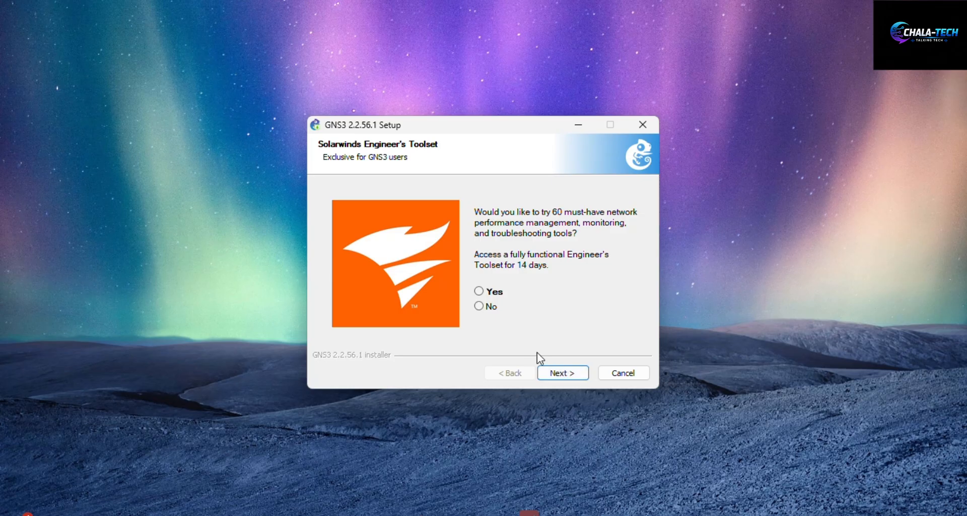
click(479, 307)
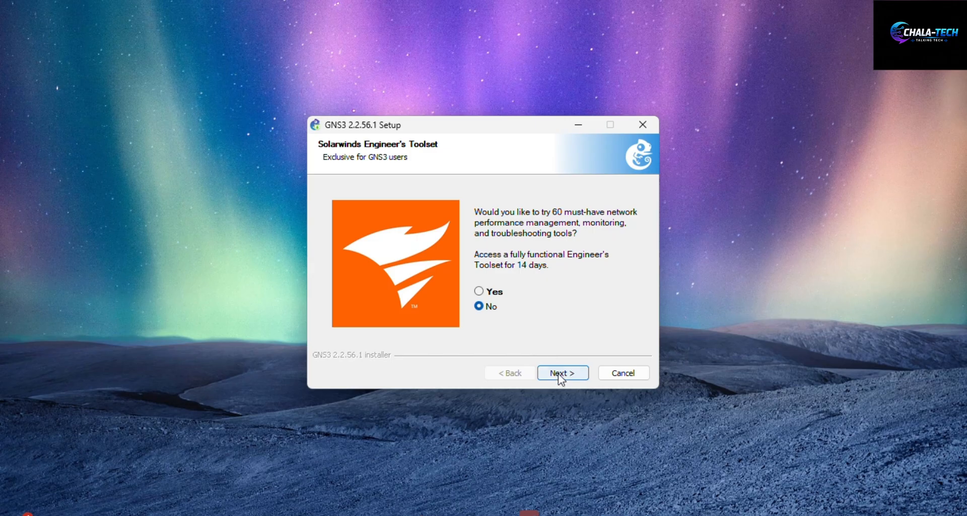
click(557, 373)
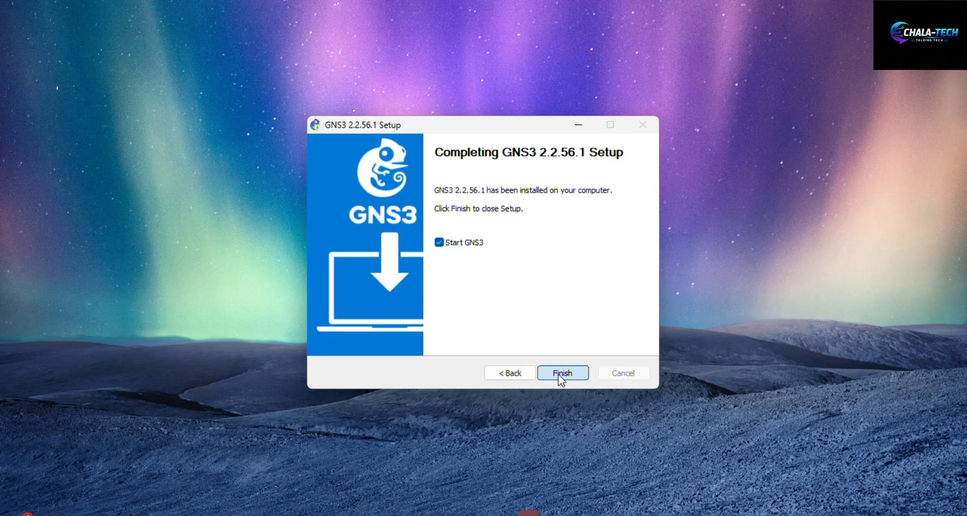
click(558, 374)
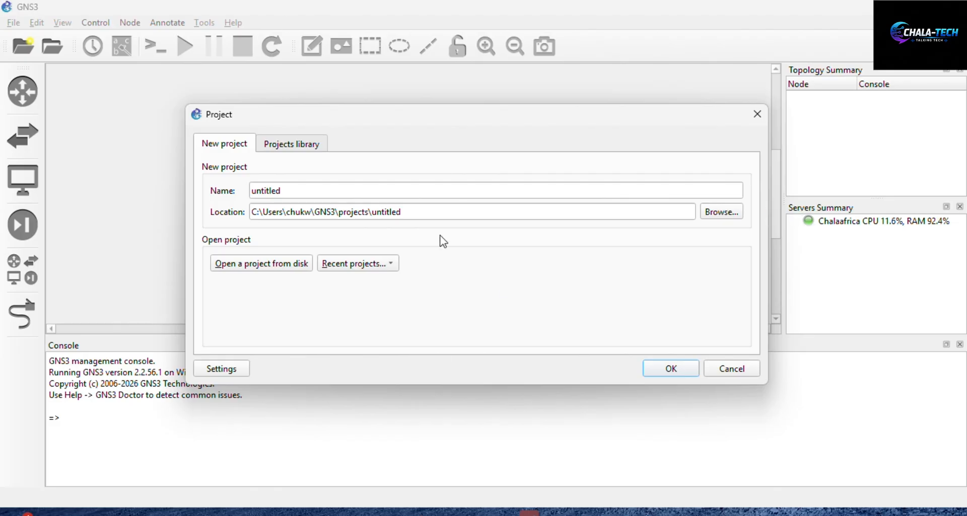
Step: Create a new project named "chalatech first prject" in the default projects location
click(375, 195)
key(BackSpace)
key(BackSpace)
key(BackSpace)
key(BackSpace)
key(BackSpace)
key(BackSpace)
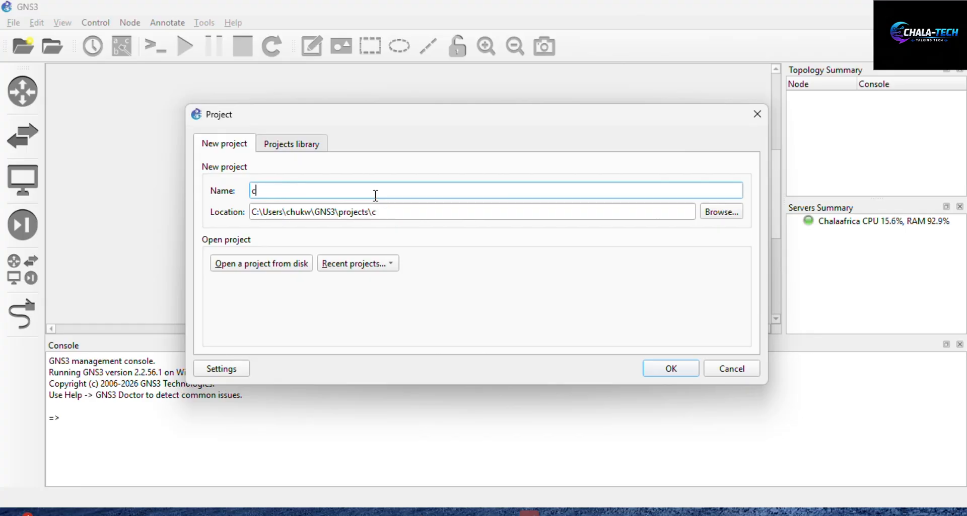
text(chalatech first)
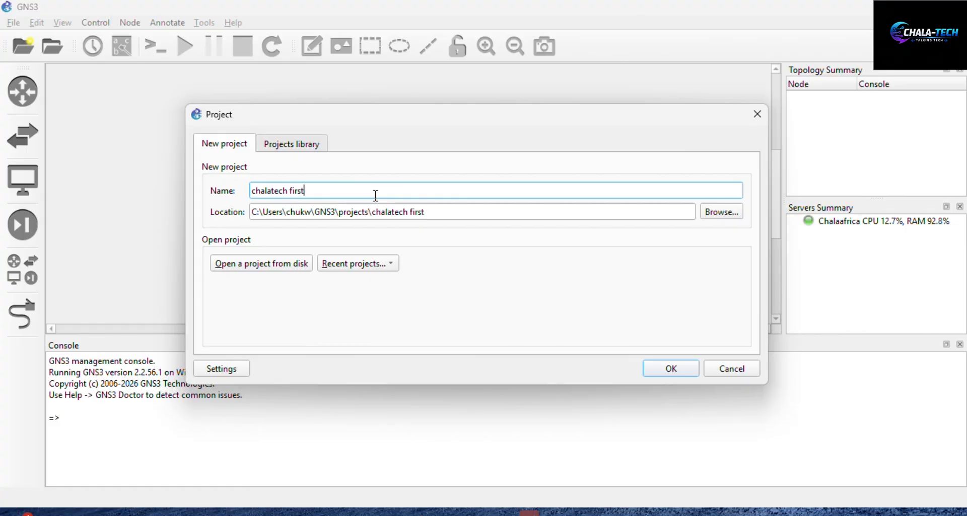
text( prject)
click(682, 371)
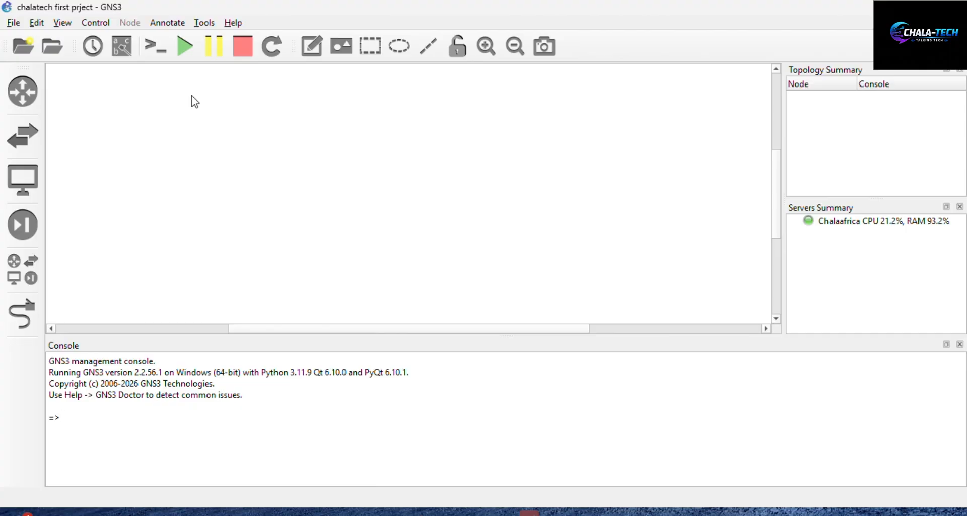
Step: Add an Ethernet switch near the upper middle of the empty workspace
click(22, 94)
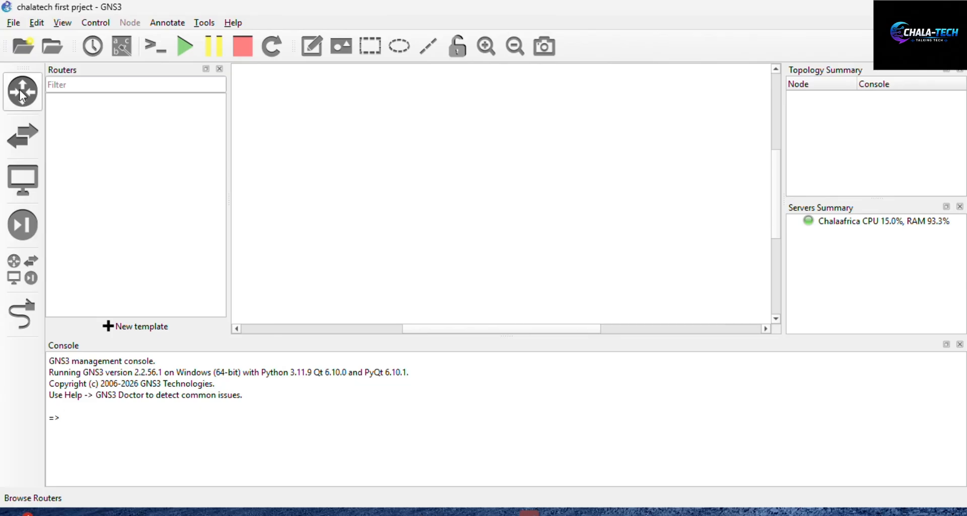
click(16, 144)
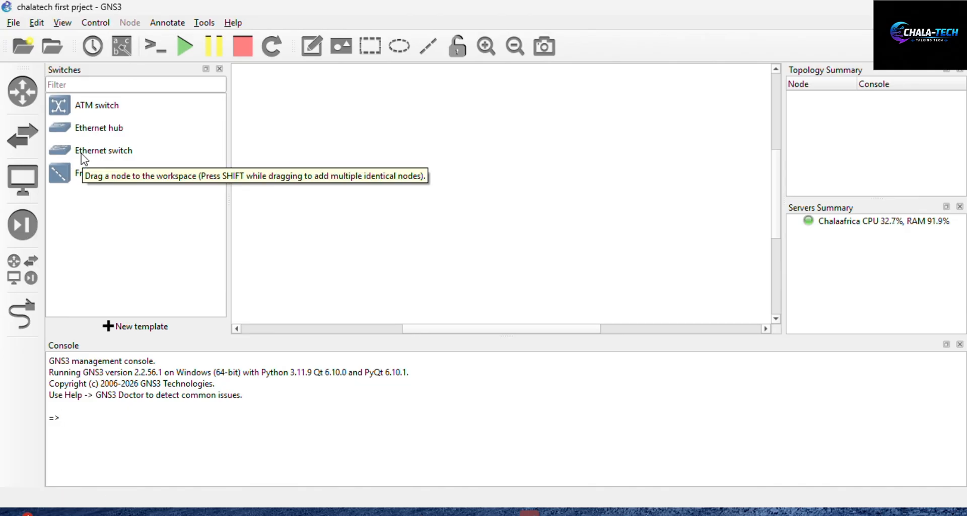
drag(83, 157, 479, 156)
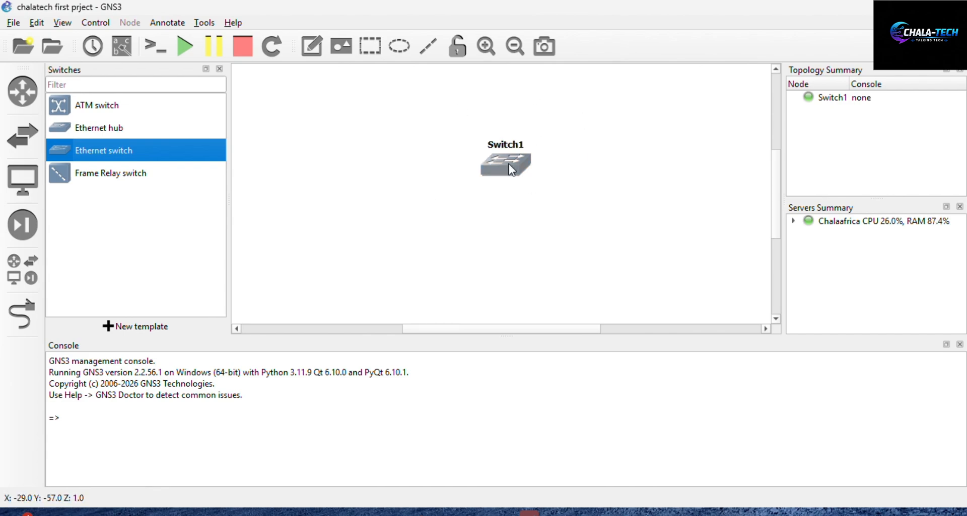
Step: Add two VPCS end devices, one on each side of Switch1, and shift PC1 slightly up and outward
click(23, 179)
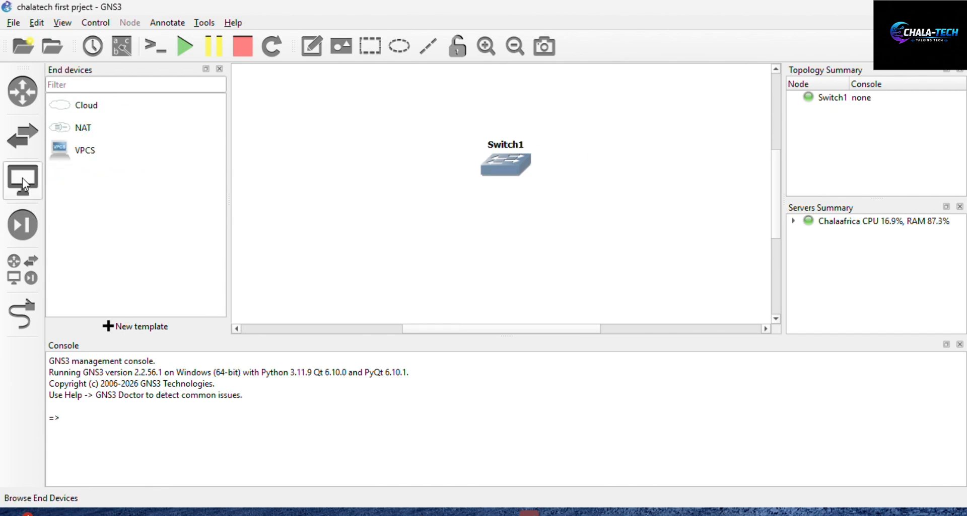
click(105, 153)
drag(104, 154, 352, 190)
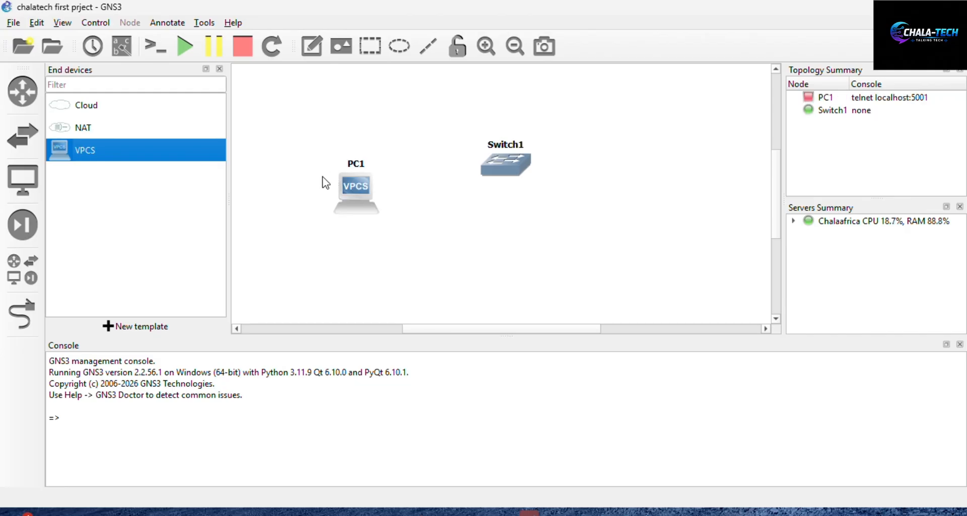
drag(85, 153, 690, 179)
drag(353, 179, 325, 165)
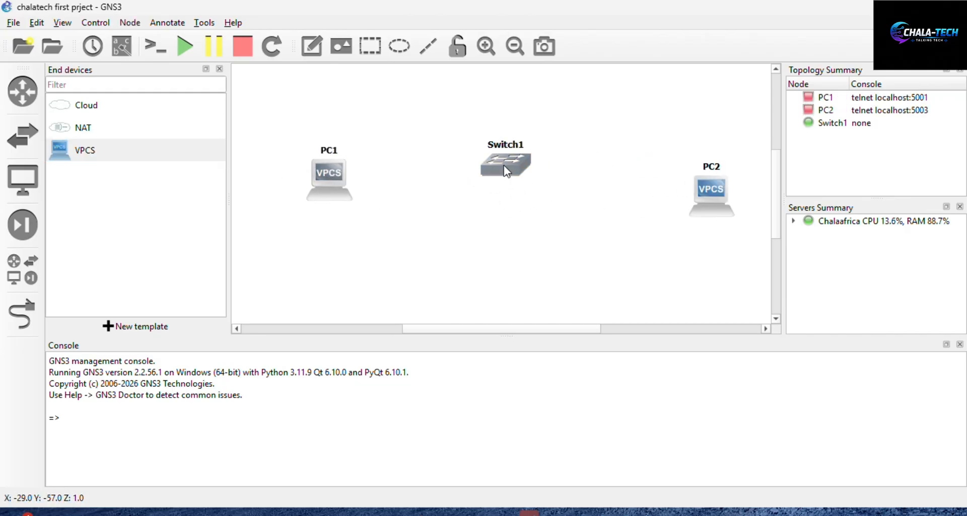
Step: Reposition Switch1 and PC2 to roughly line up with PC1 in a row, and close the device list
drag(512, 170, 521, 188)
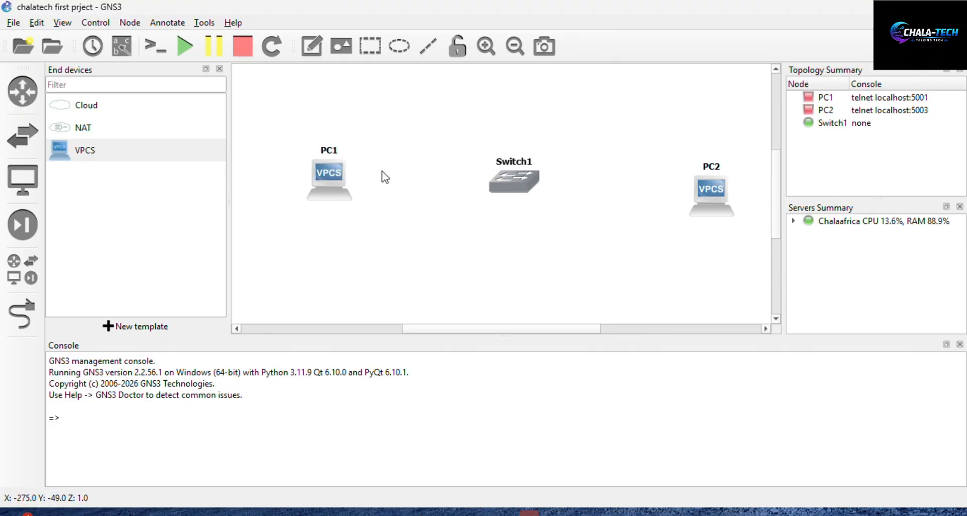
drag(714, 189, 716, 168)
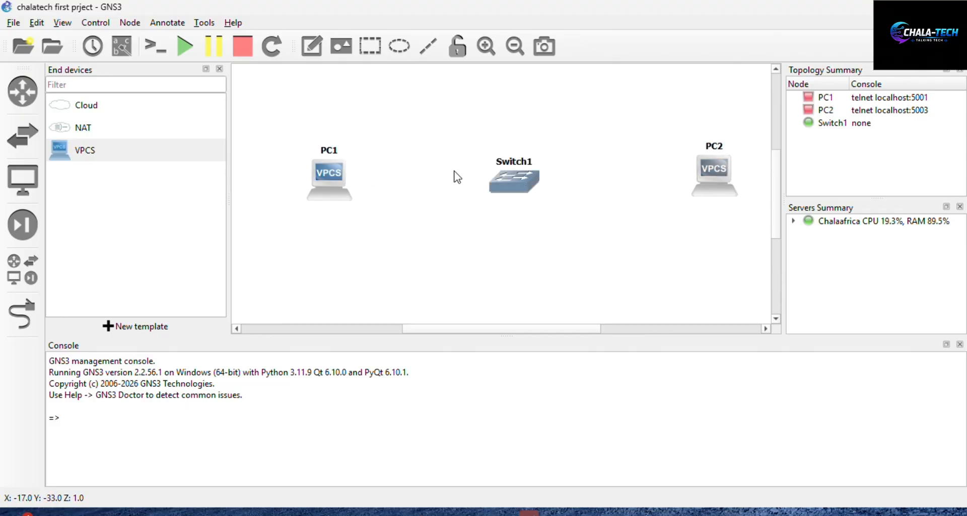
drag(507, 177, 504, 170)
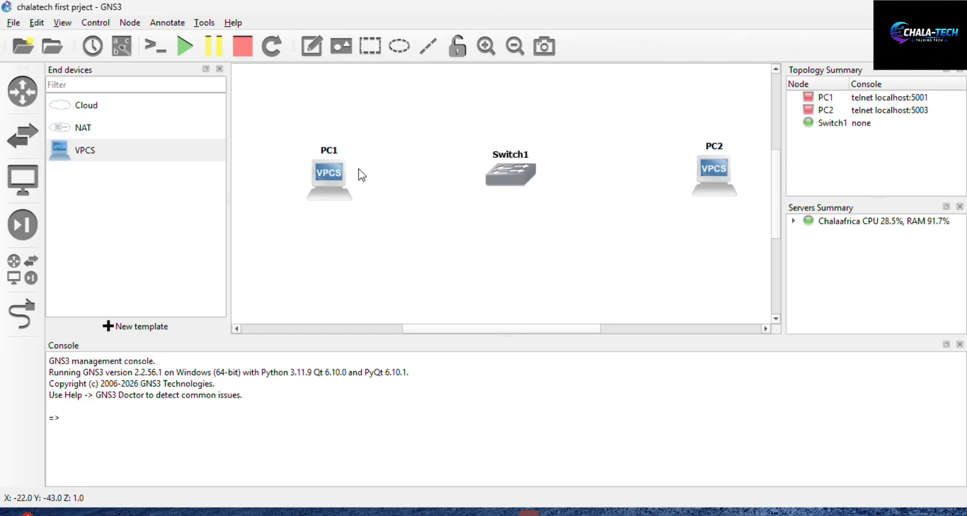
click(219, 69)
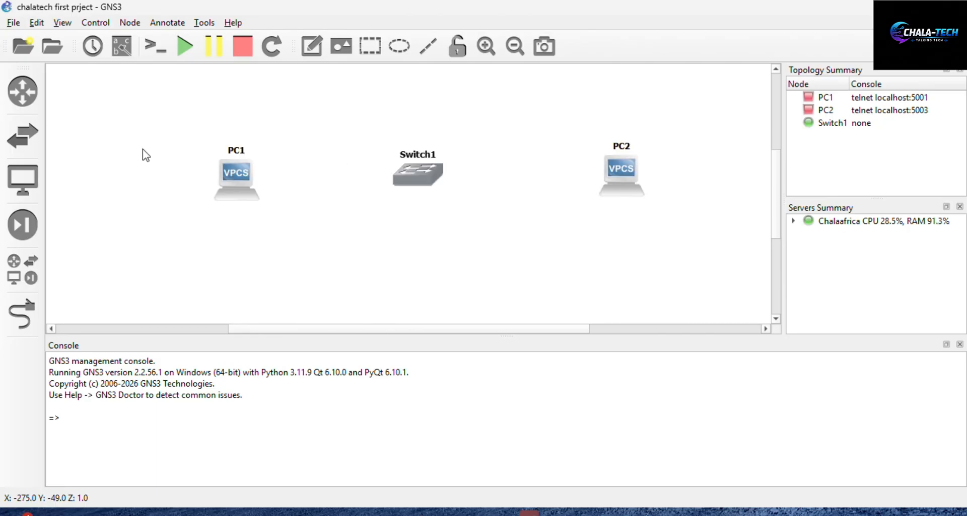
Step: Link PC1 to the Ethernet0 port of Switch1
click(15, 322)
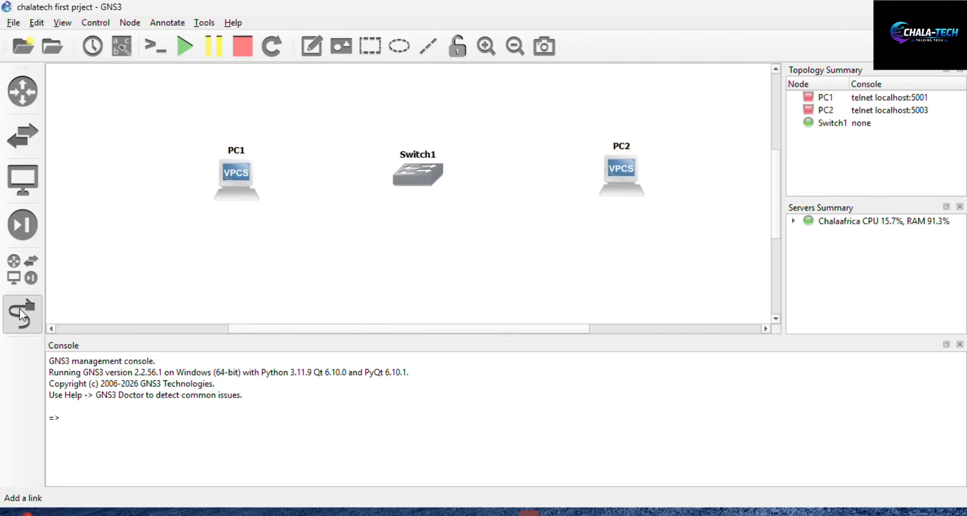
click(239, 180)
click(274, 182)
click(422, 183)
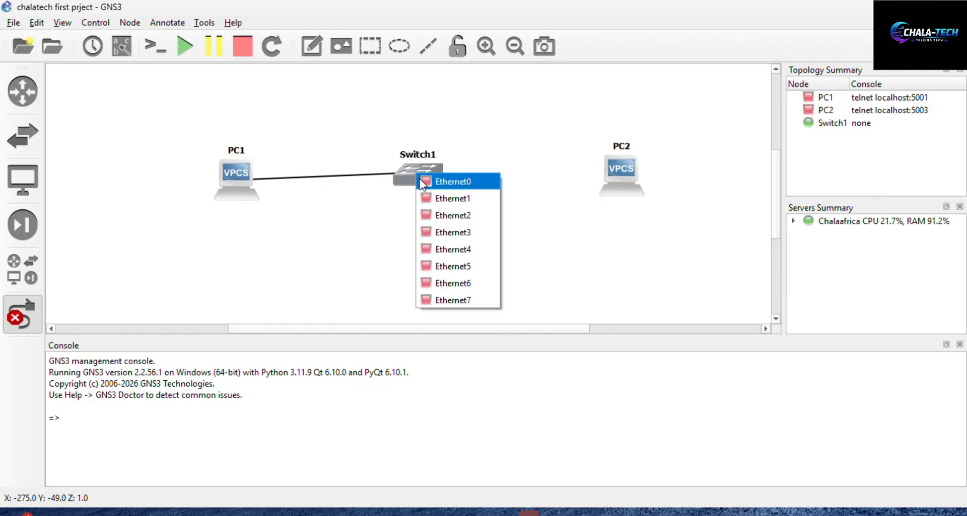
click(436, 194)
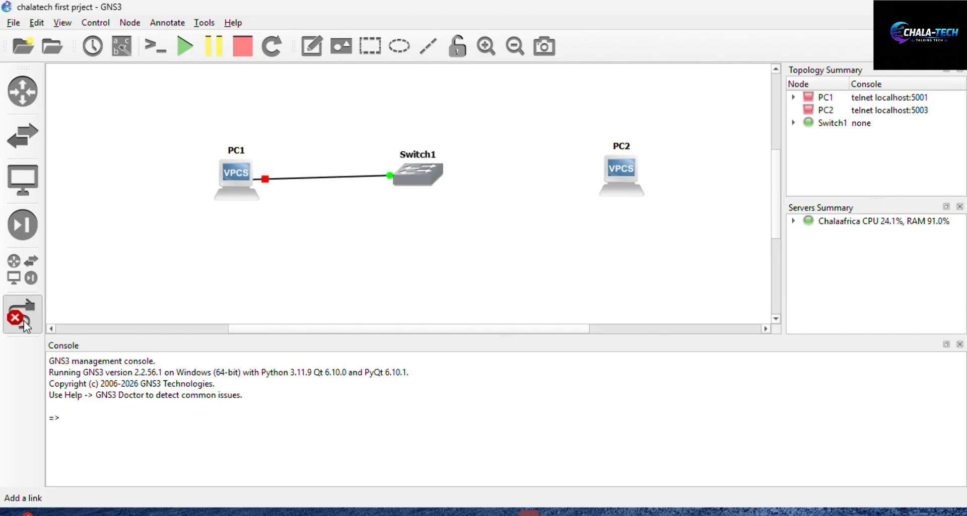
Step: Link Switch1's Ethernet1 port to PC2's Ethernet0 port, end link mode, and nudge PC1 up level with the switch
click(427, 176)
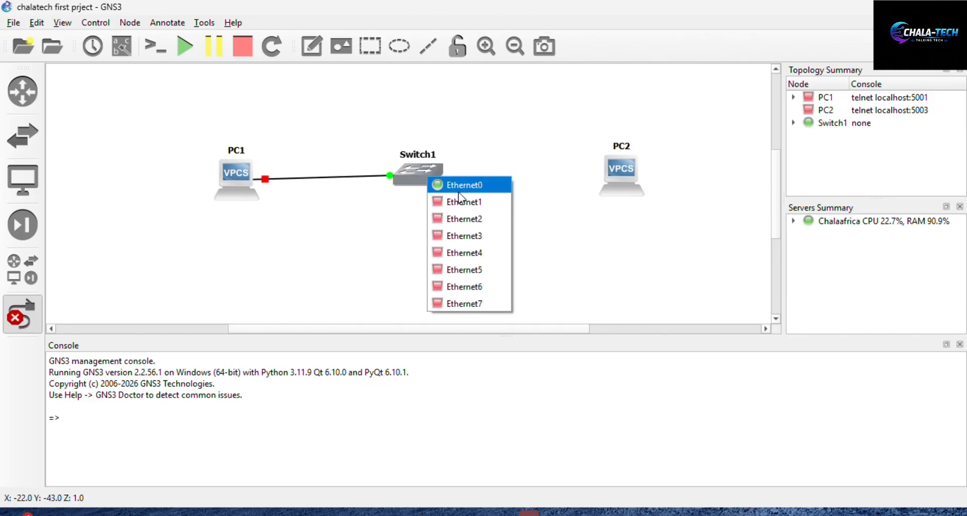
click(459, 201)
click(617, 170)
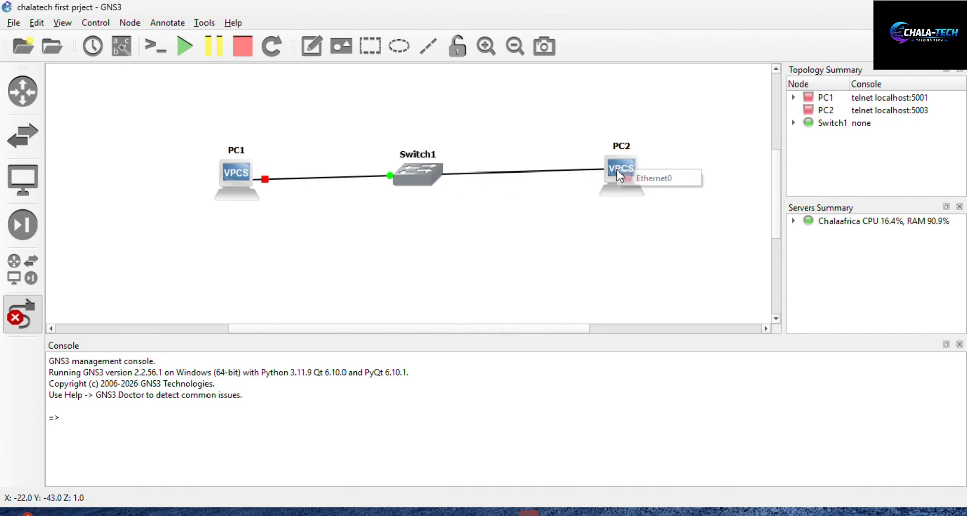
click(642, 178)
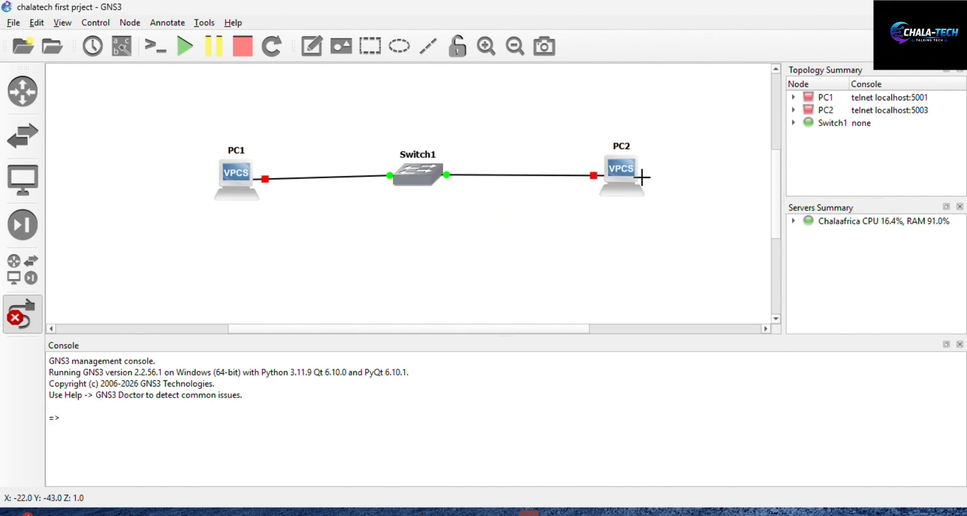
click(25, 317)
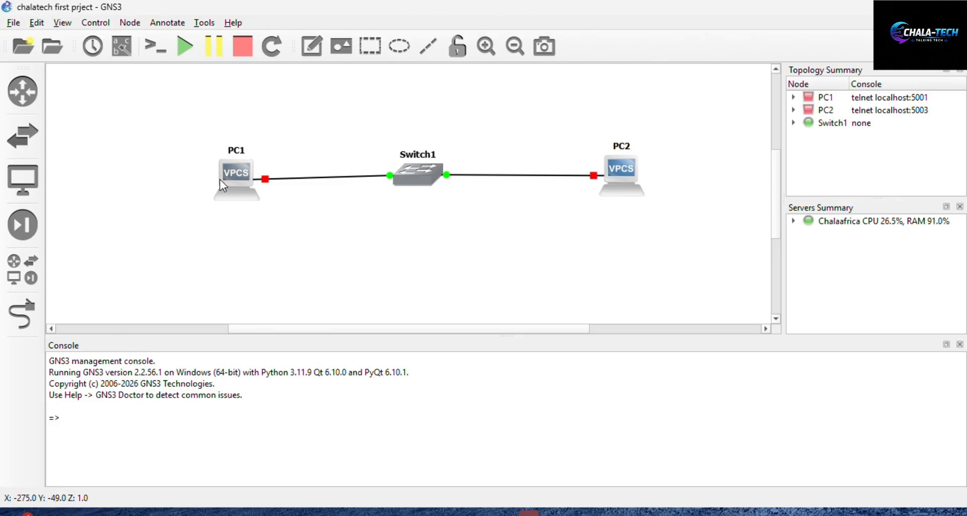
drag(225, 175, 225, 171)
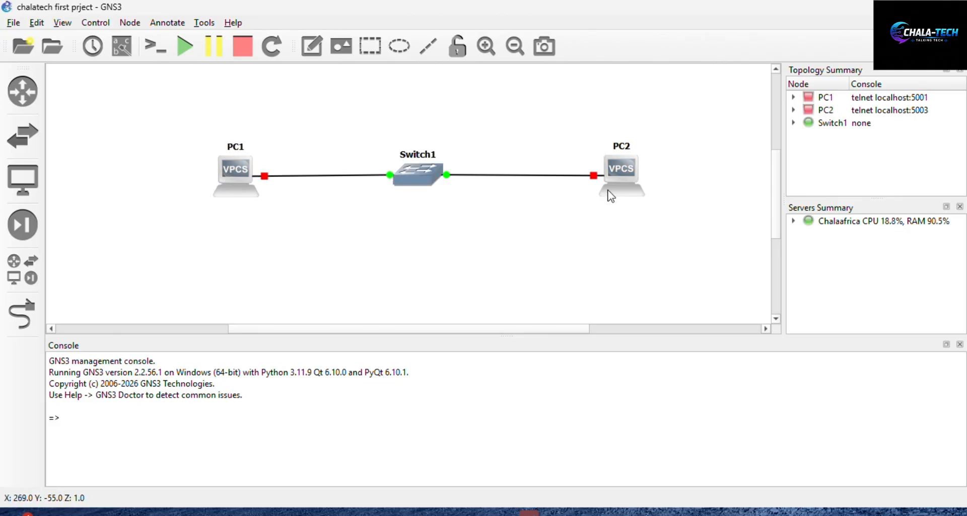
Step: Try to open the node consoles, dismiss the warning, and start the PC2 and PC1 nodes
mouse_move(626, 170)
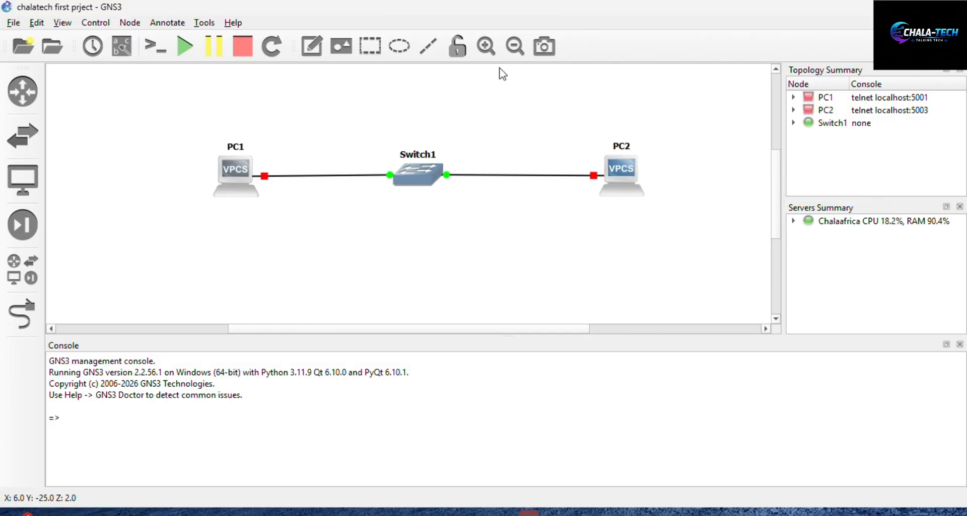
click(150, 53)
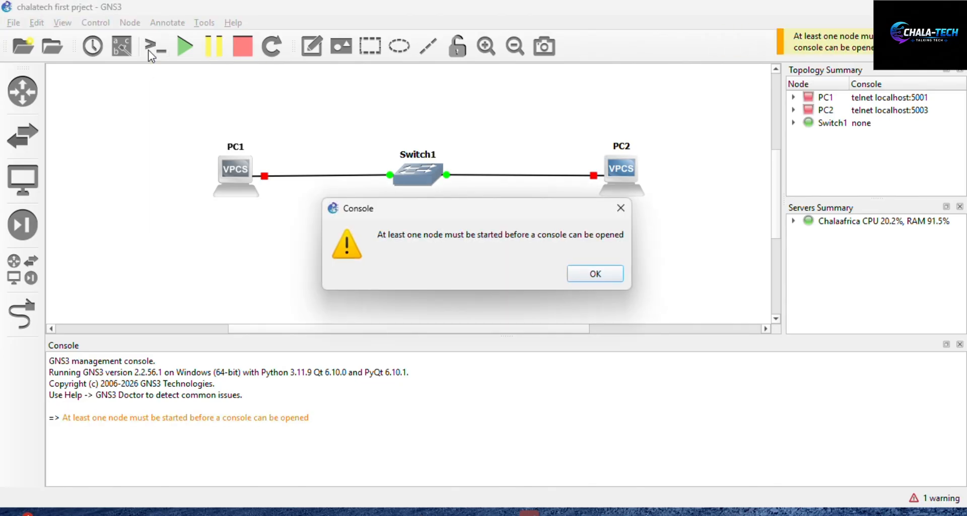
click(404, 20)
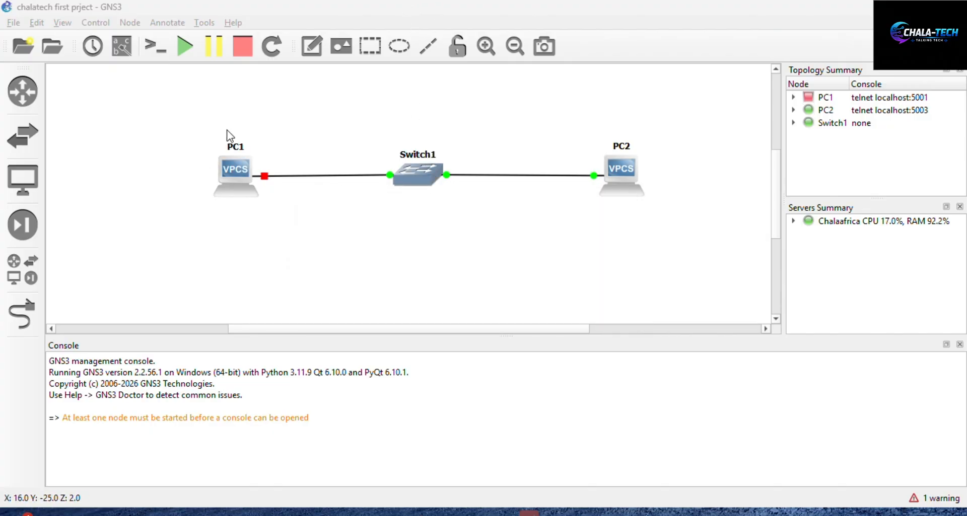
right_click(230, 167)
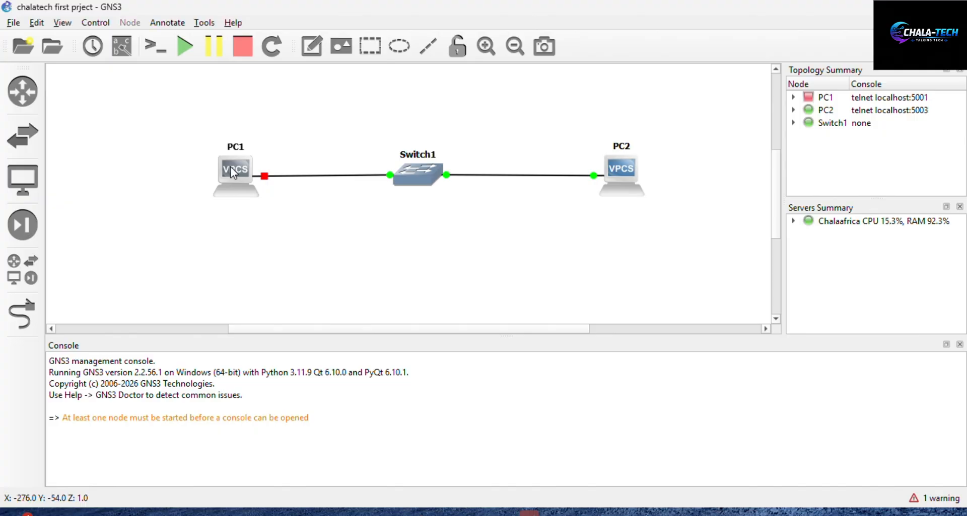
click(257, 211)
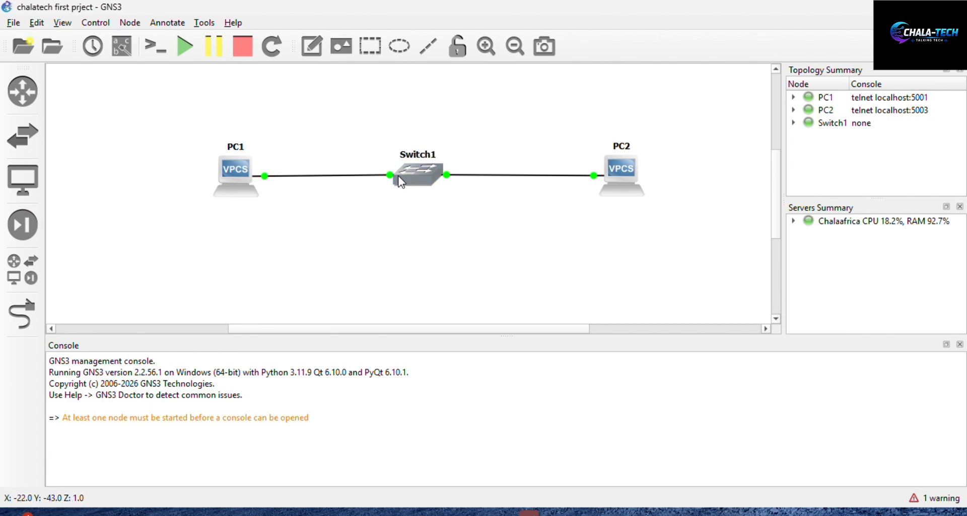
Step: View the PC1 and PC2 consoles and the session overview in Solar-PuTTY, and close the console window
click(159, 51)
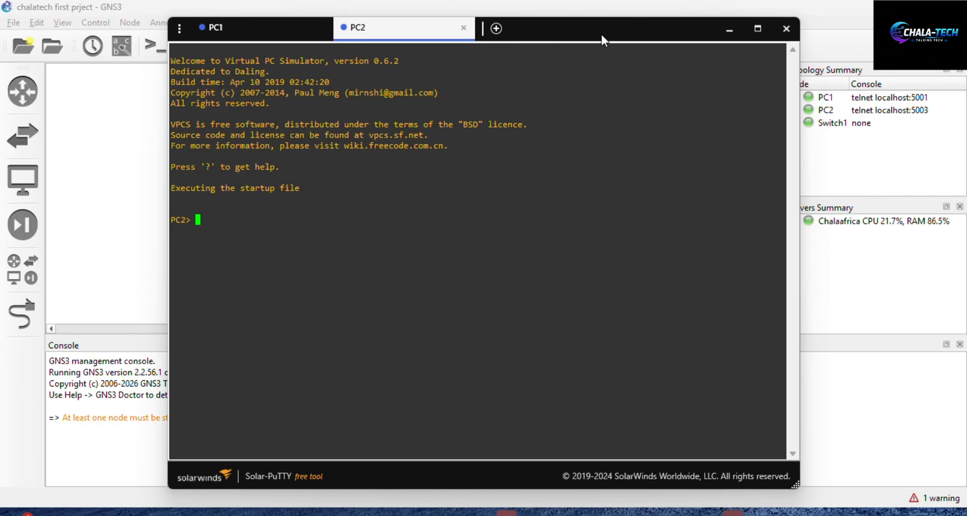
click(786, 28)
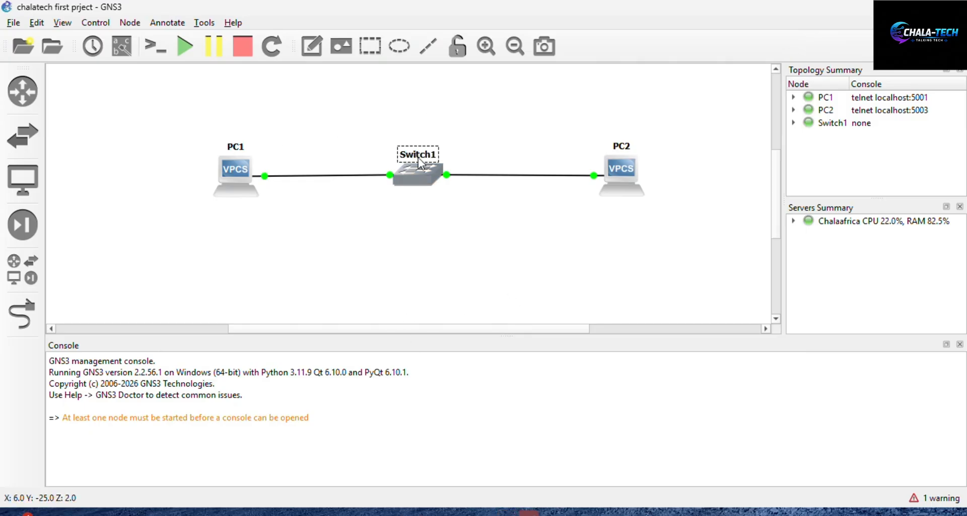
click(153, 47)
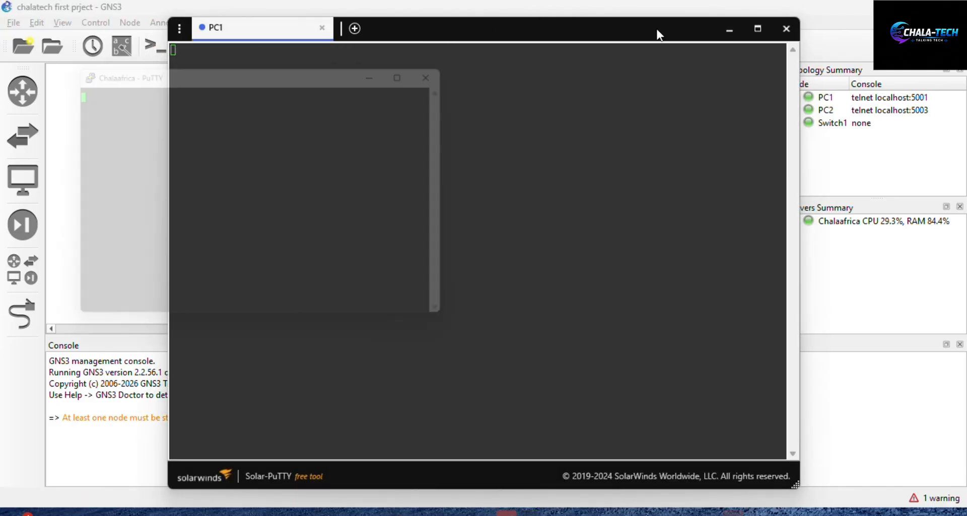
drag(656, 31, 635, 68)
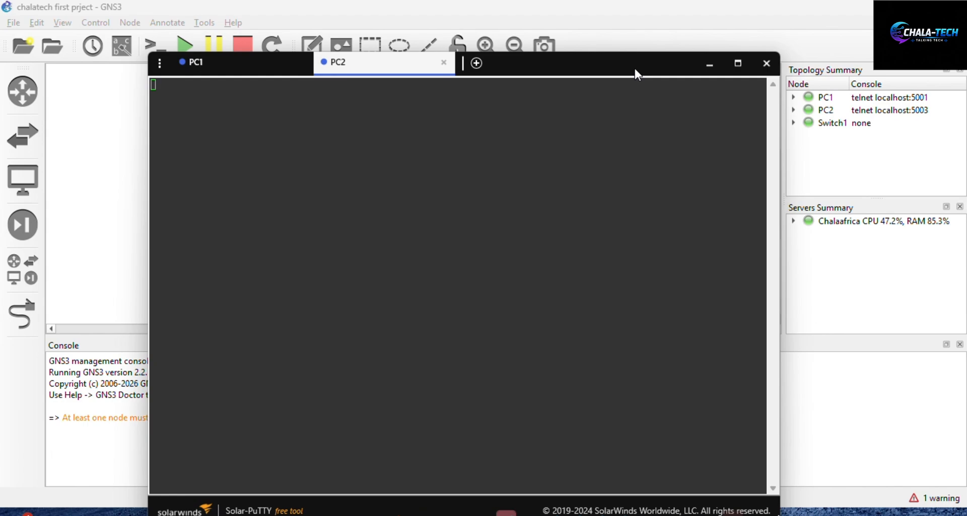
click(473, 64)
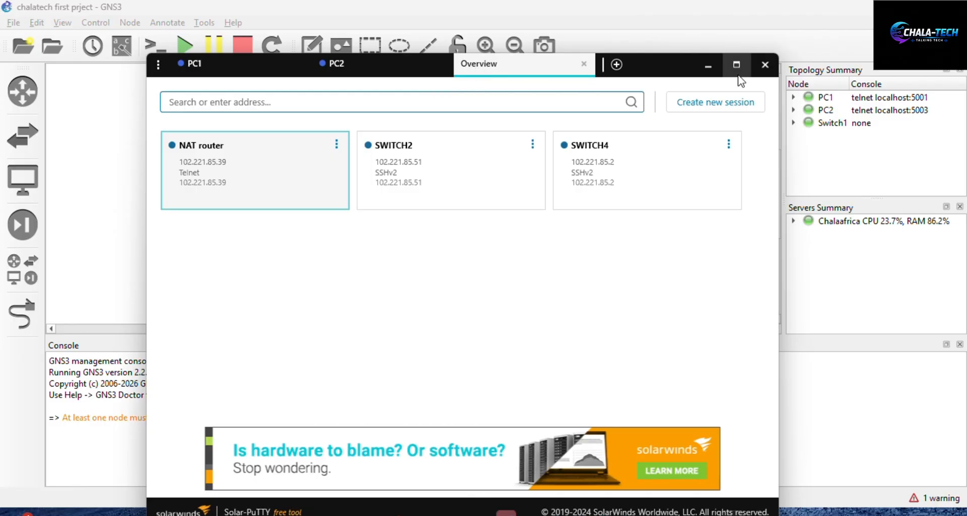
click(384, 70)
click(764, 67)
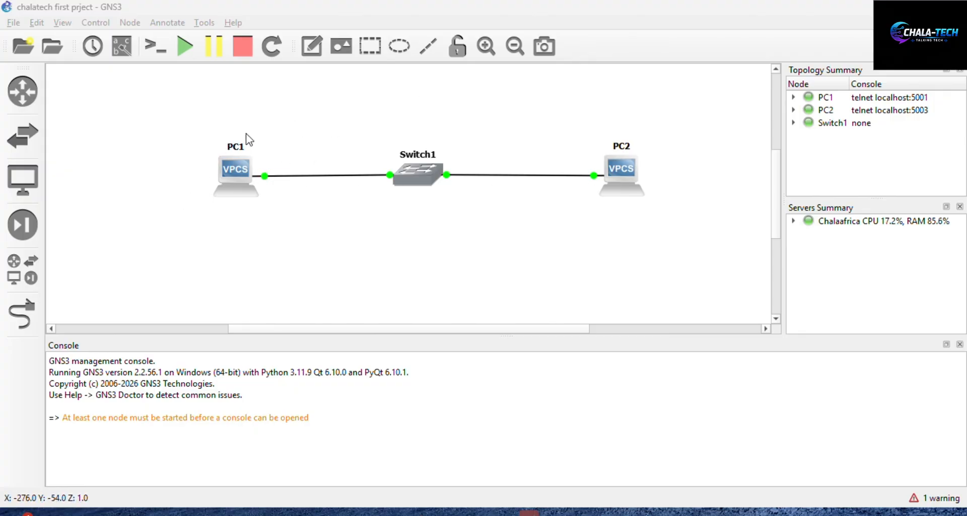
Step: Try to change PC1's symbol by filtering the symbols library, starting with "circle", and close the symbol selection
right_click(240, 188)
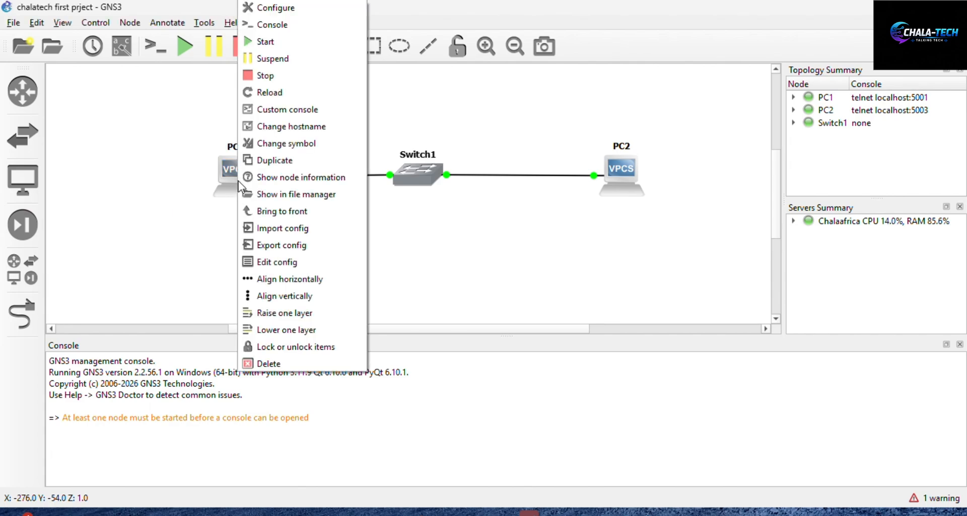
click(264, 149)
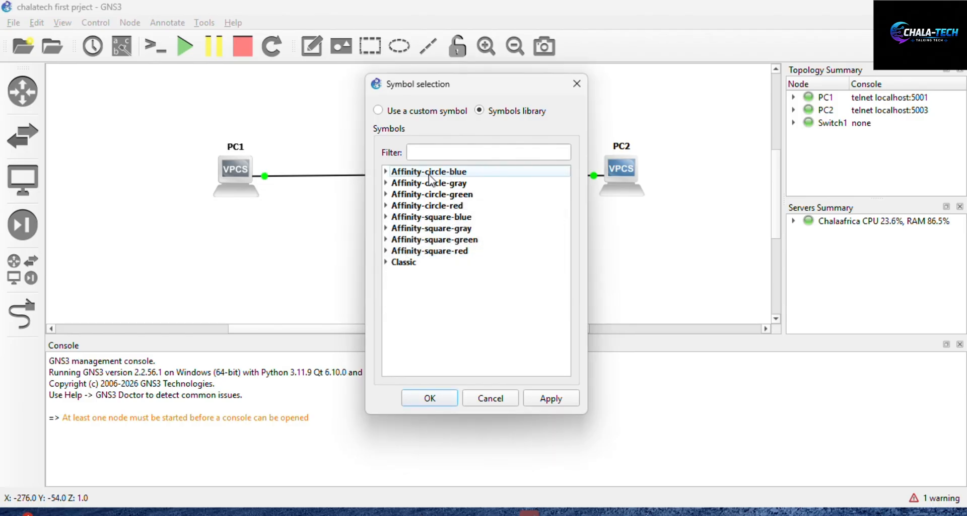
click(429, 151)
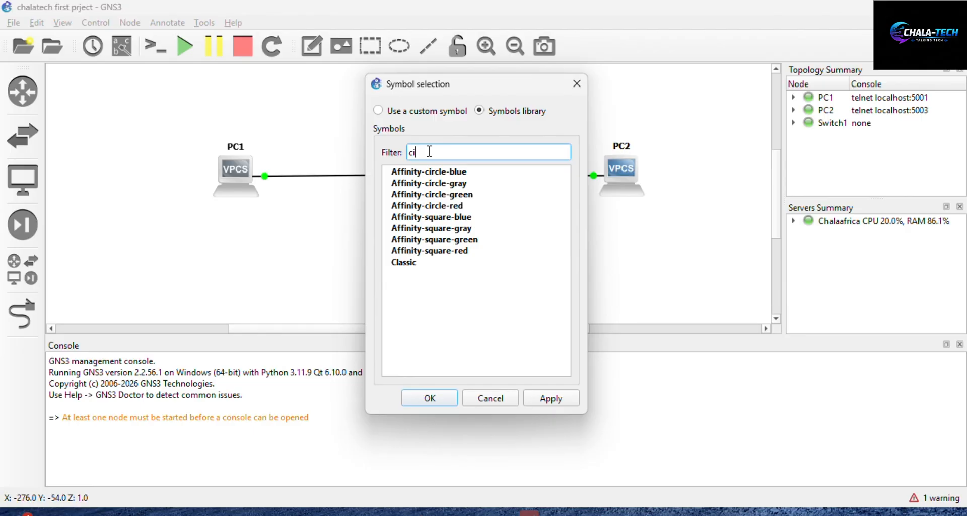
text(circle)
click(409, 26)
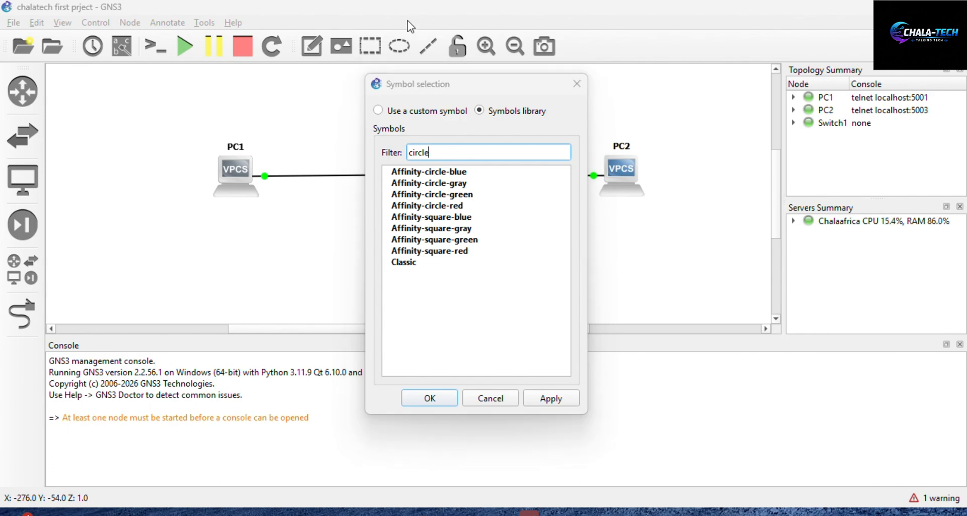
click(470, 155)
click(470, 155)
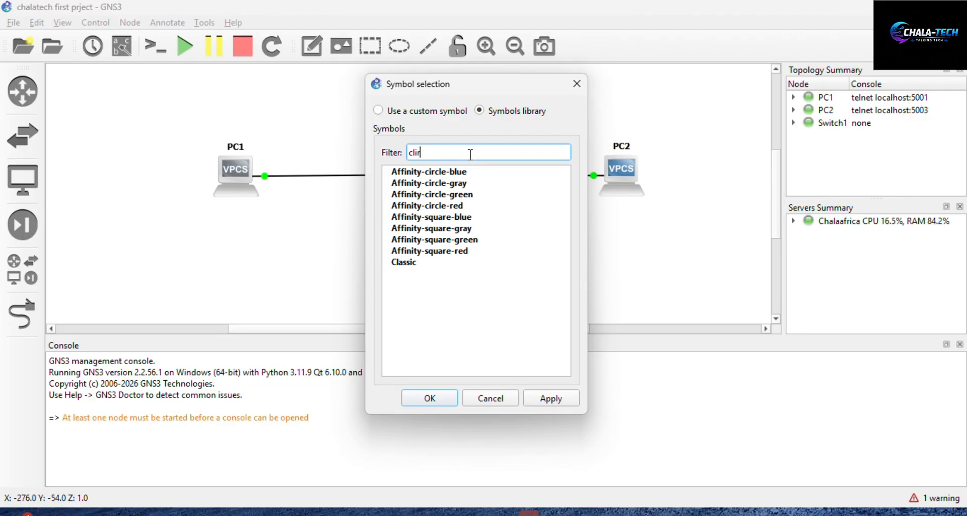
text(ent)
key(Return)
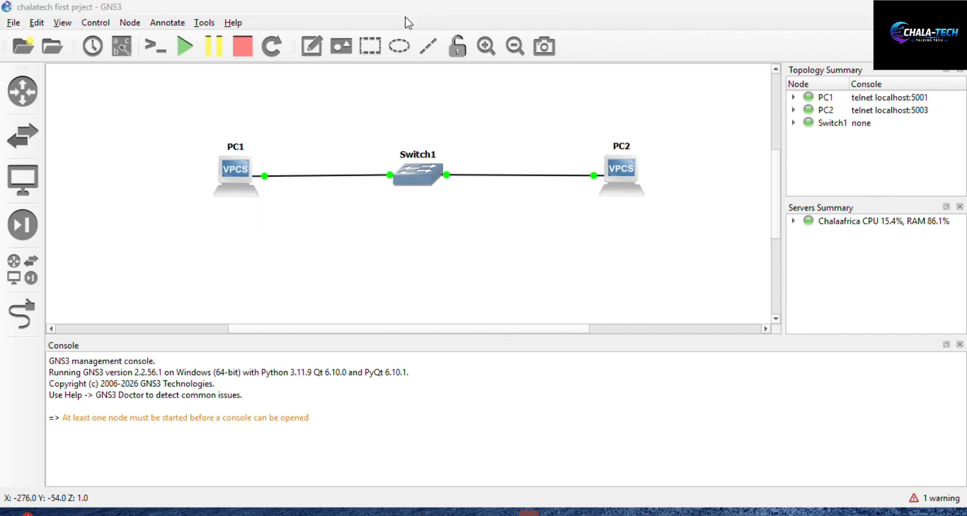
Step: Change PC1's symbol to the client icon from the Affinity-circle-blue set and apply it
right_click(235, 168)
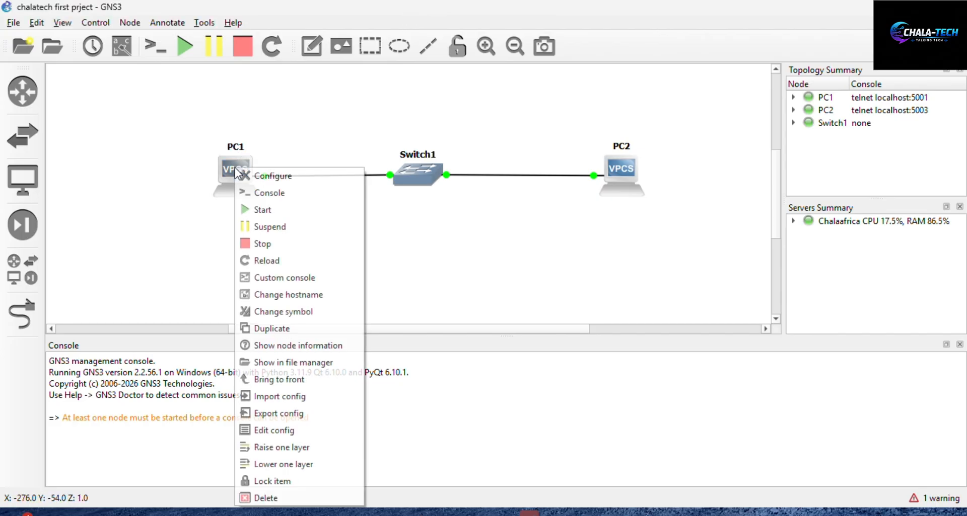
click(251, 313)
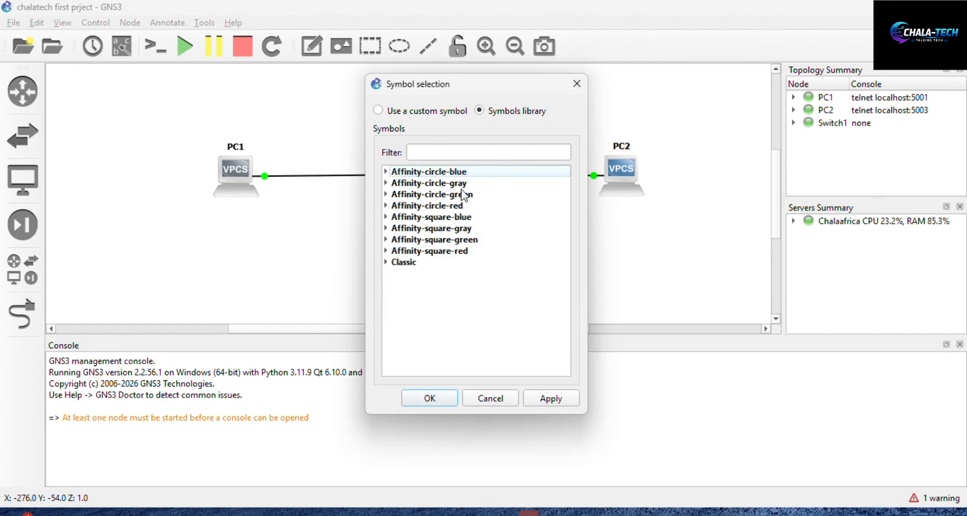
click(385, 172)
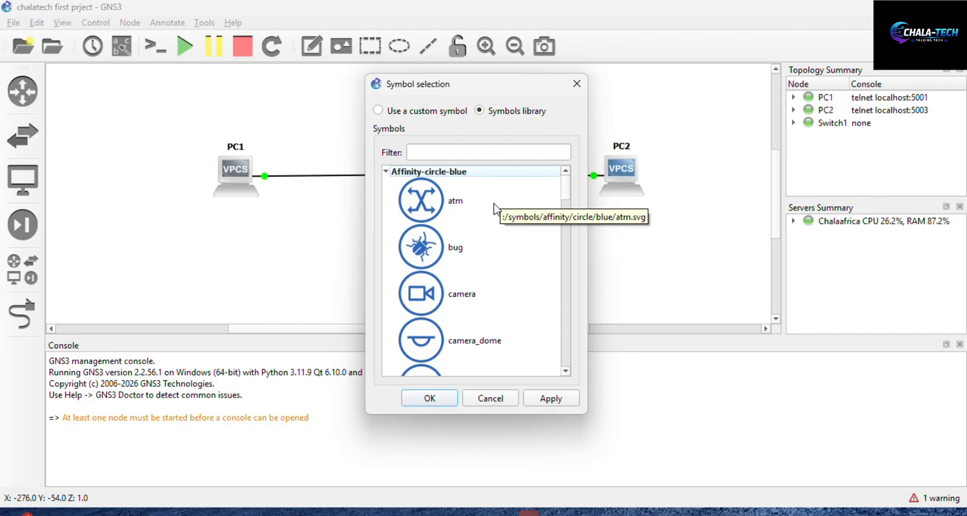
scroll(497, 206, down, 2)
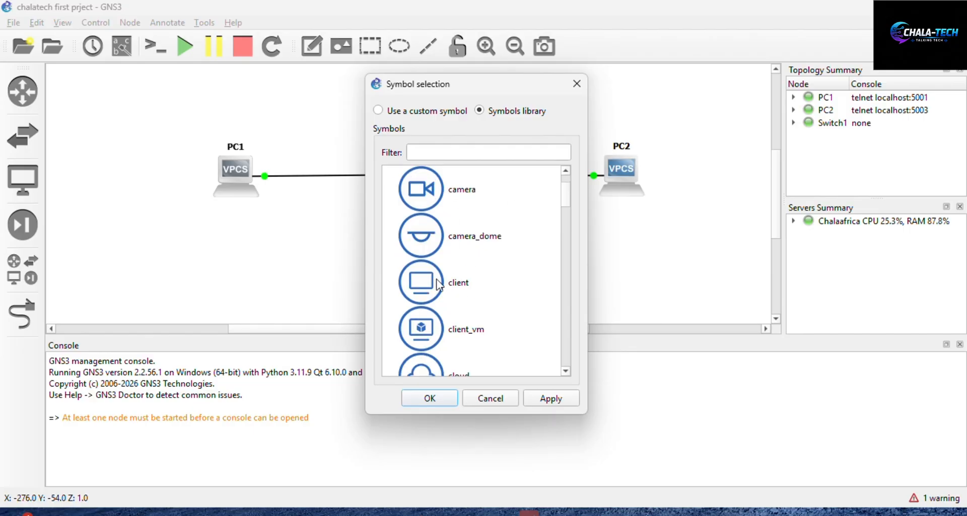
click(425, 286)
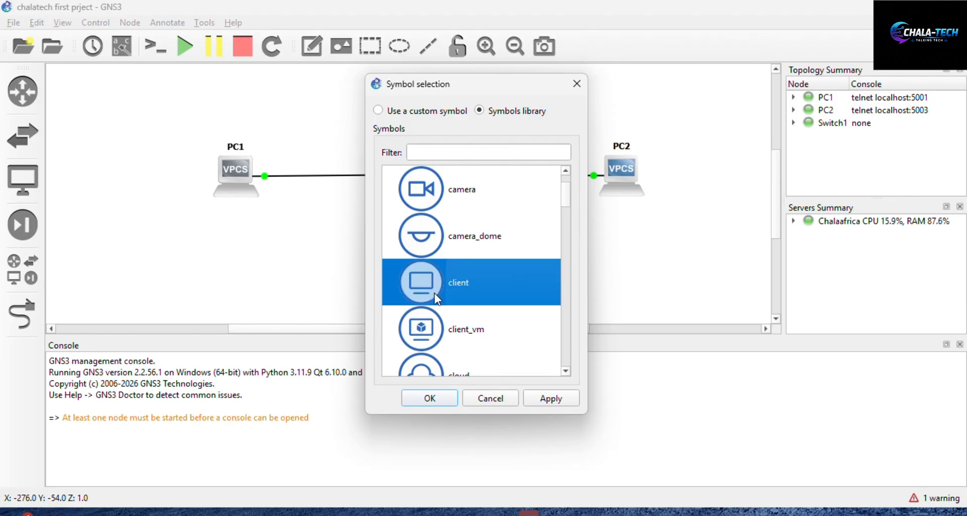
click(531, 399)
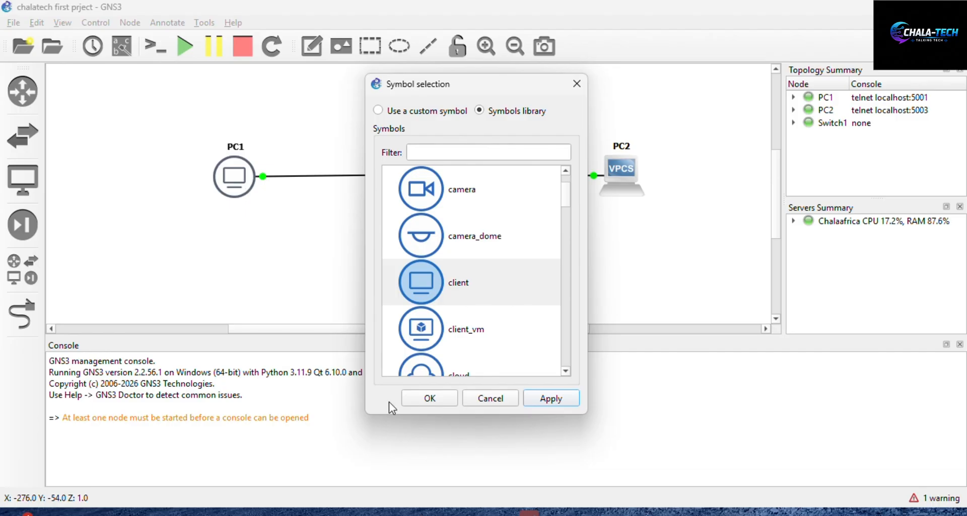
click(430, 399)
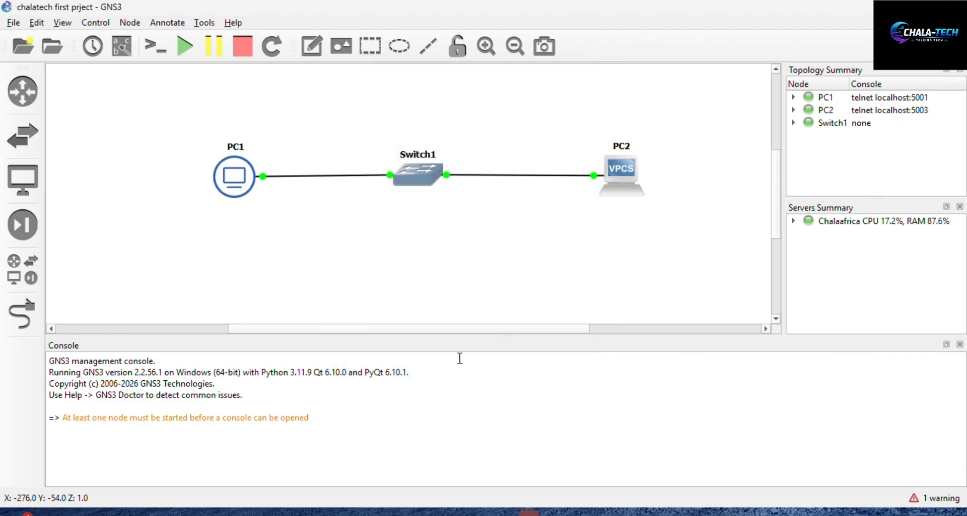
Step: Give PC2 the Affinity-circle-blue client symbol as well, applying and confirming the choice
right_click(633, 172)
click(664, 318)
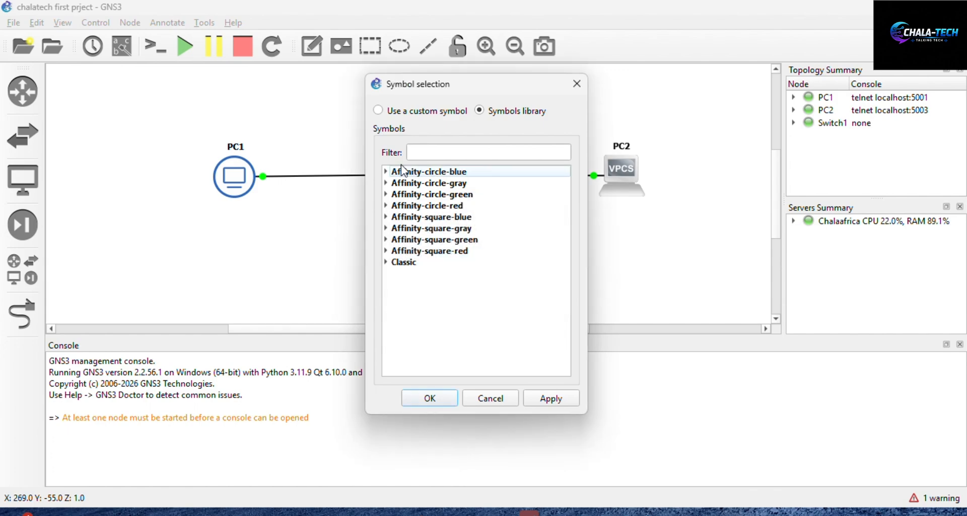
click(387, 171)
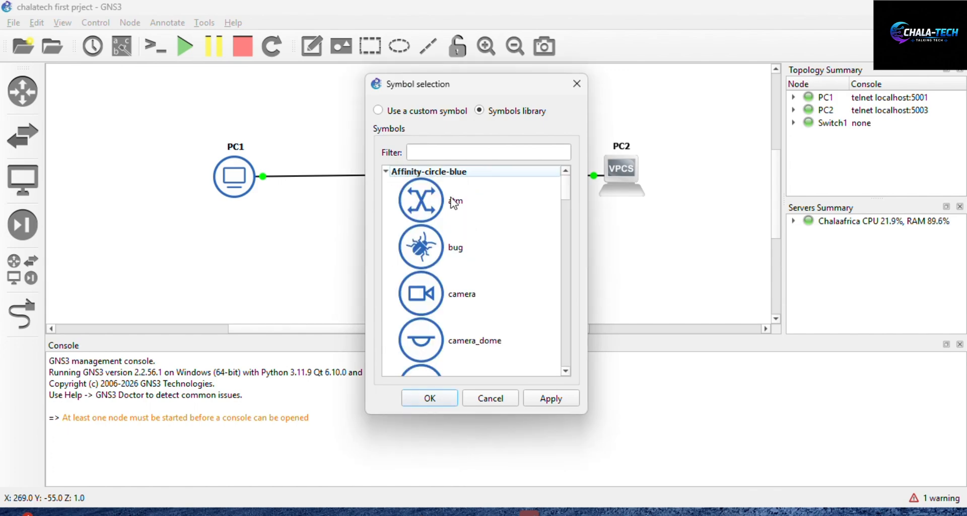
scroll(431, 325, down, 4)
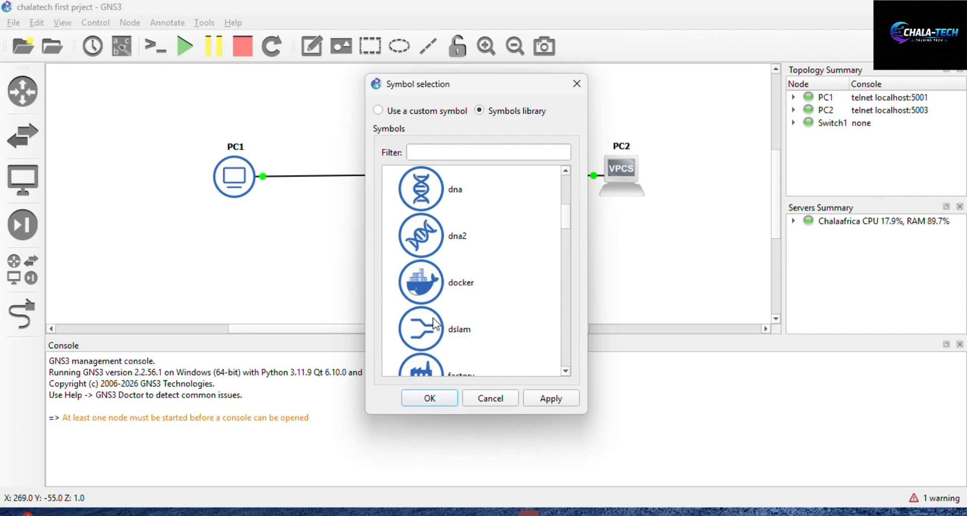
scroll(434, 325, up, 3)
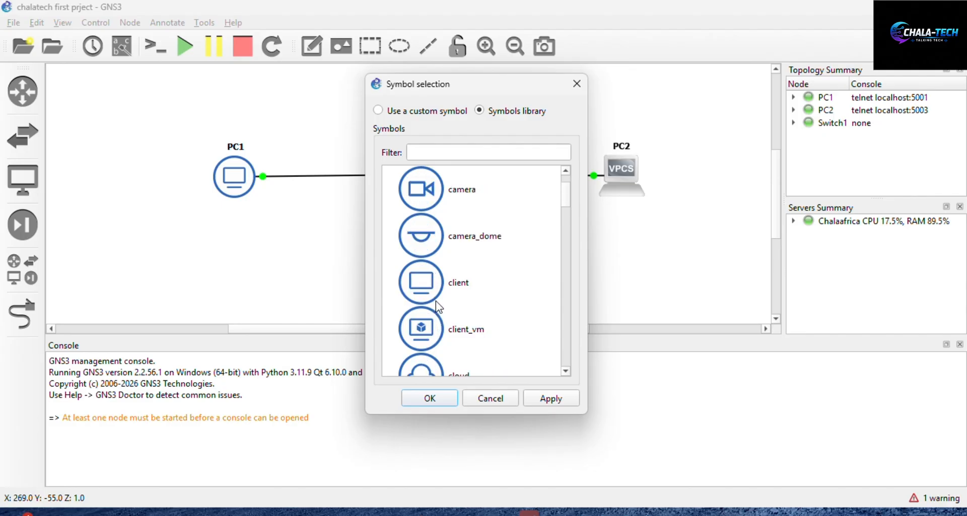
click(415, 285)
click(563, 400)
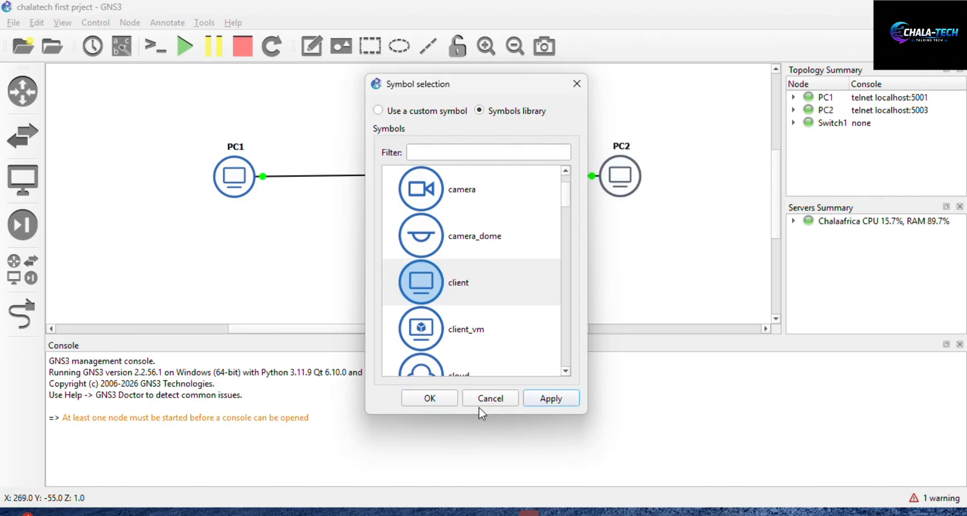
click(424, 399)
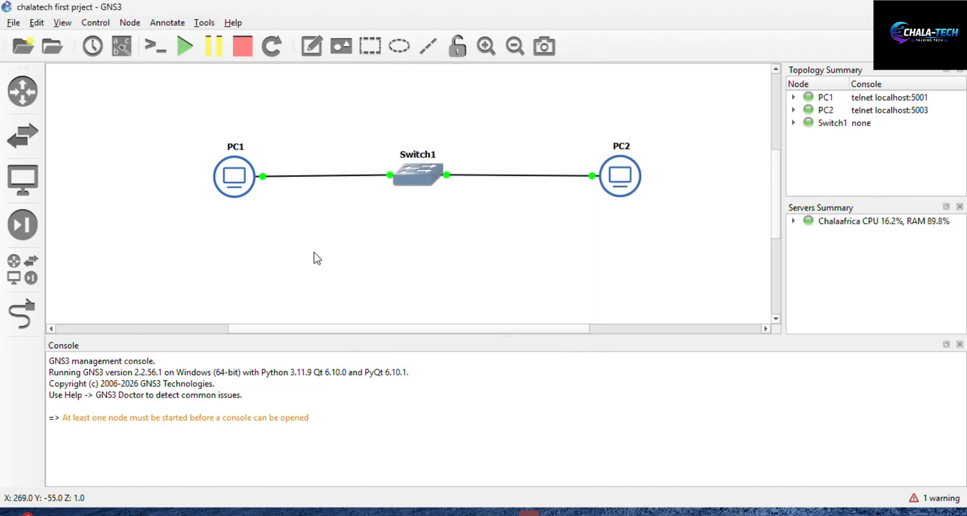
Step: Browse the Affinity-circle-blue symbols available for Switch1 and cancel the selection without choosing one
right_click(419, 174)
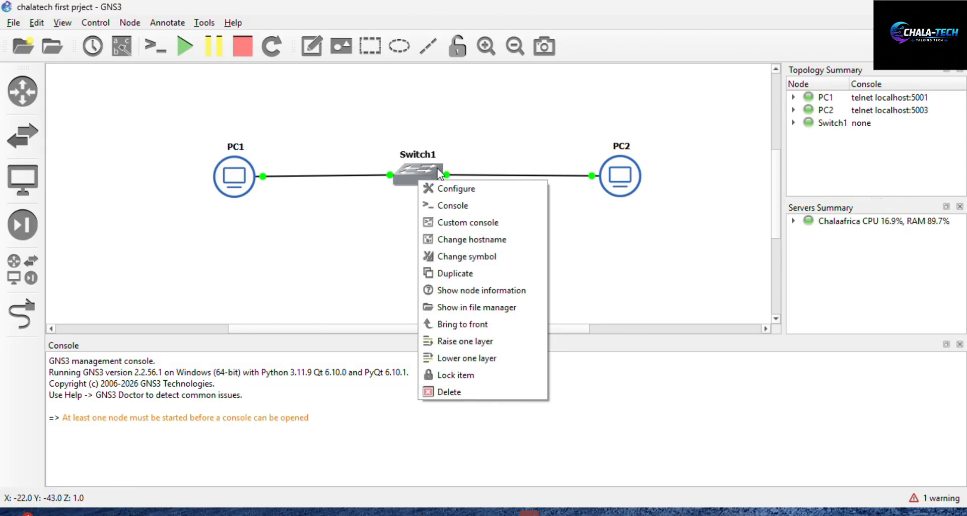
click(459, 257)
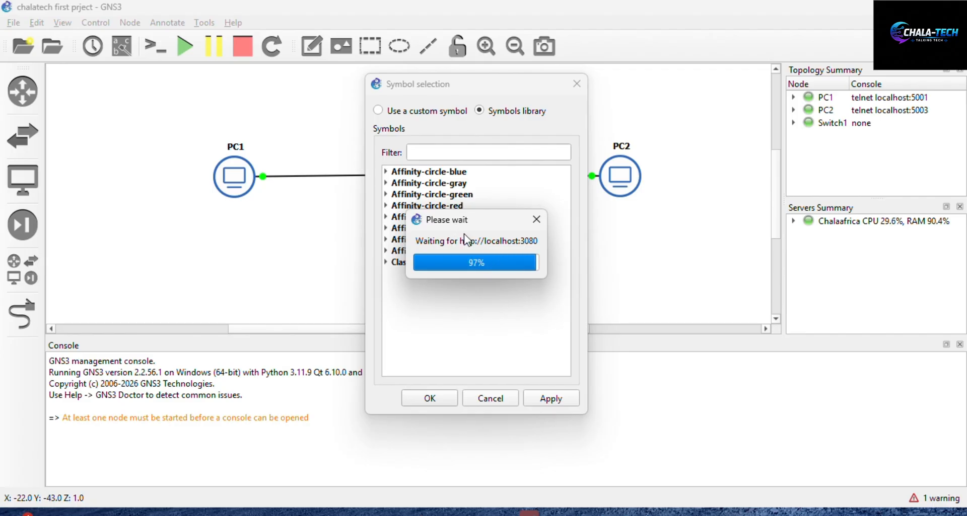
click(387, 172)
scroll(455, 289, down, 3)
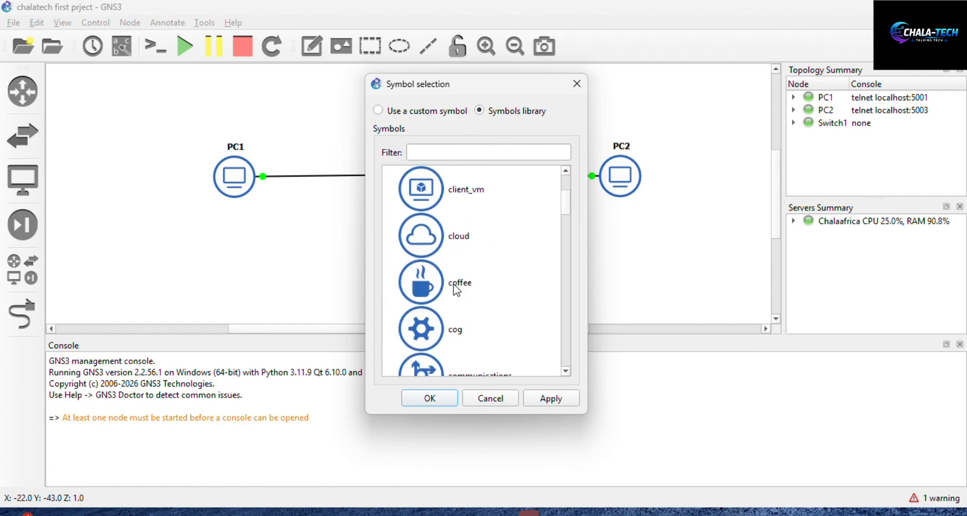
scroll(436, 214, up, 3)
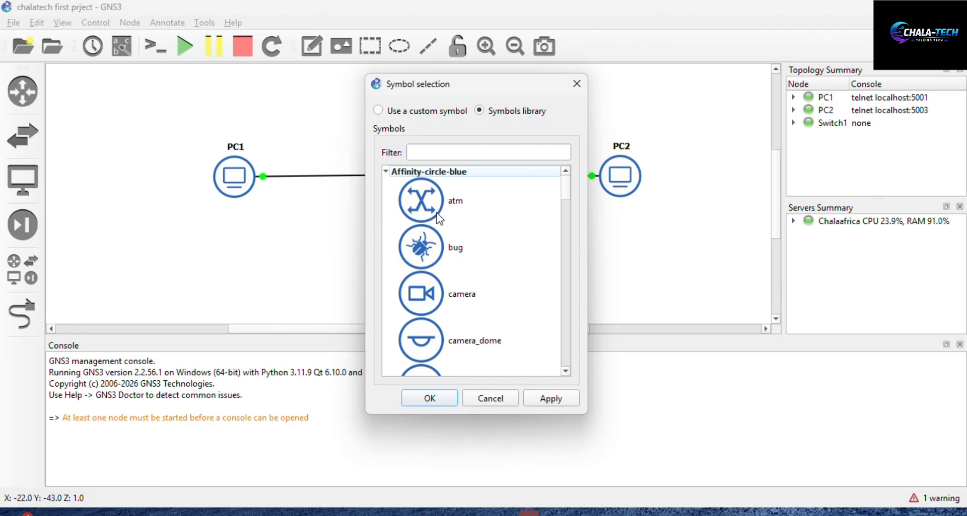
scroll(438, 222, down, 6)
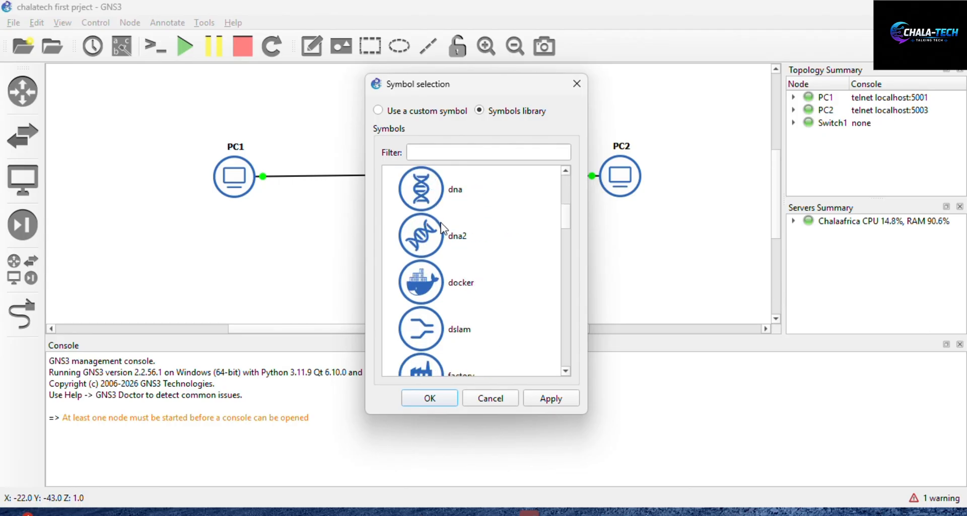
scroll(442, 229, down, 8)
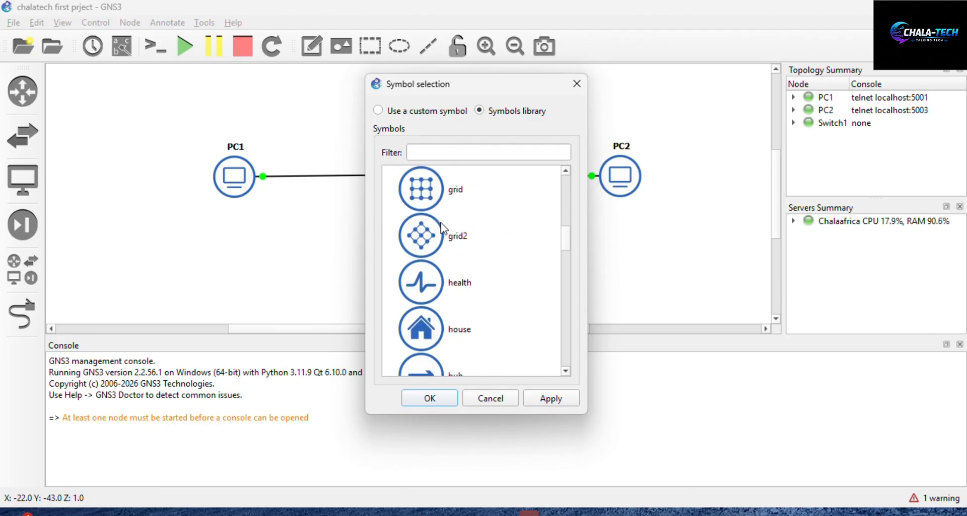
scroll(441, 230, down, 2)
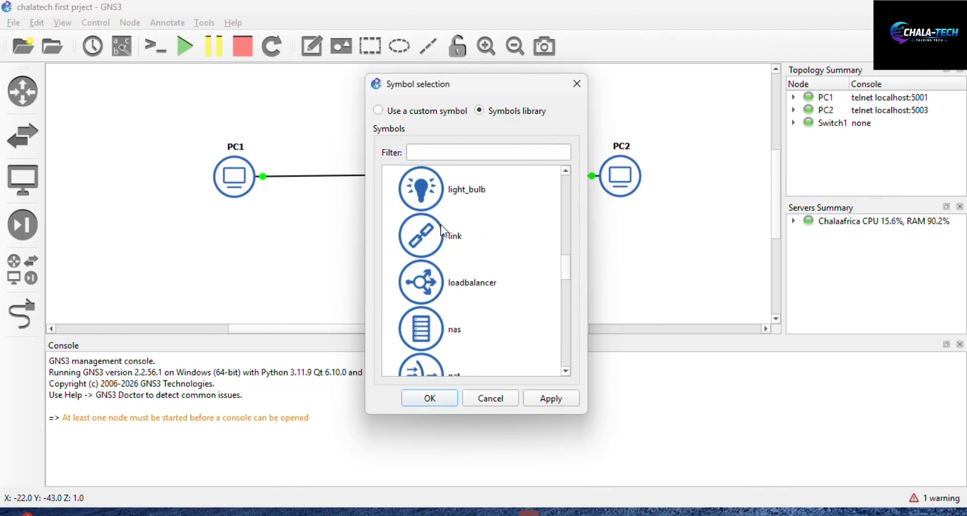
scroll(441, 230, down, 2)
scroll(441, 230, down, 2)
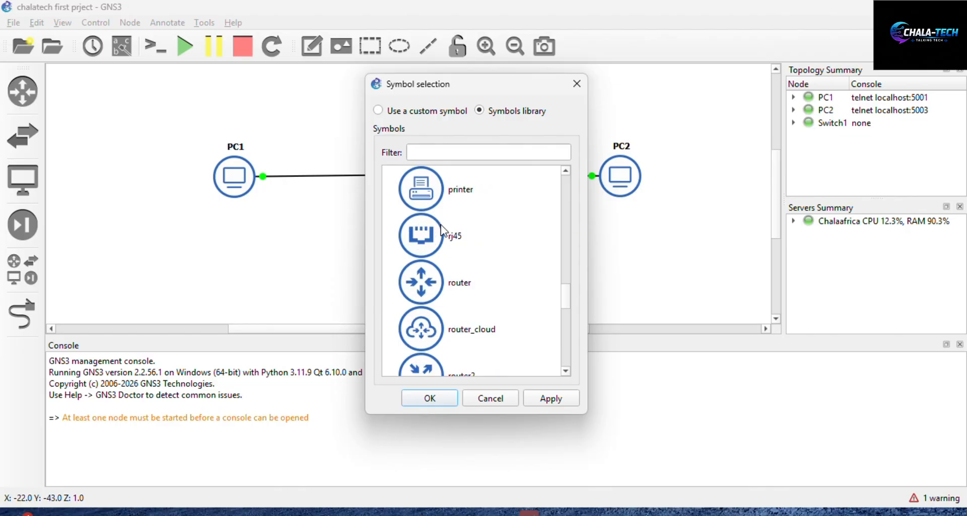
scroll(441, 230, down, 6)
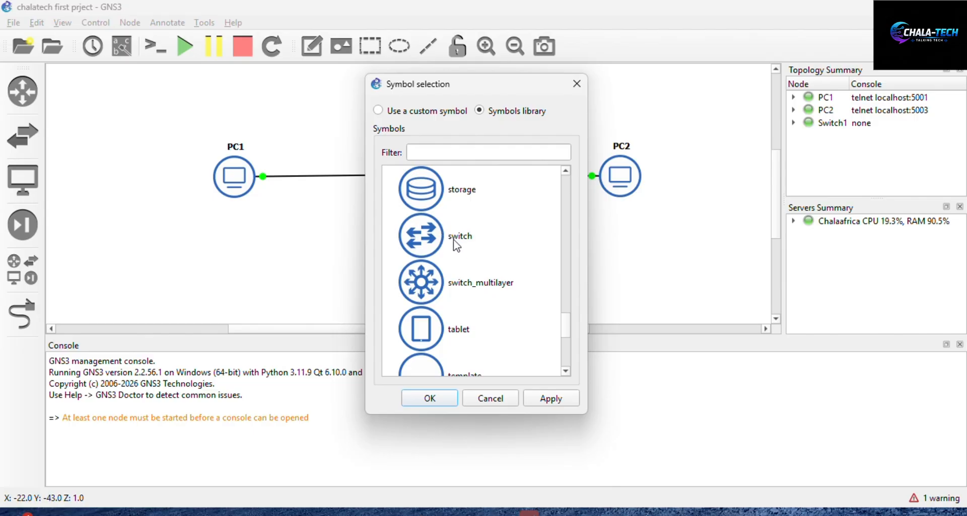
scroll(465, 253, down, 3)
scroll(465, 255, down, 3)
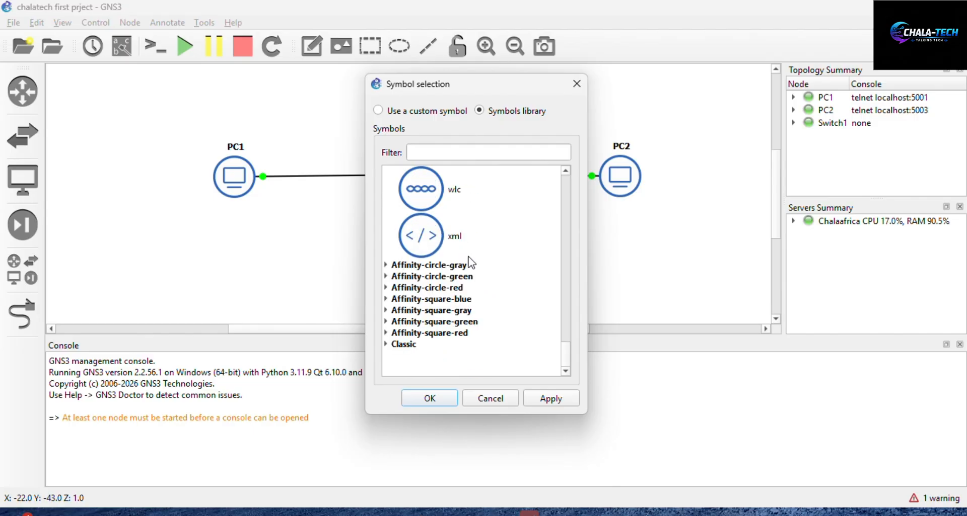
click(491, 399)
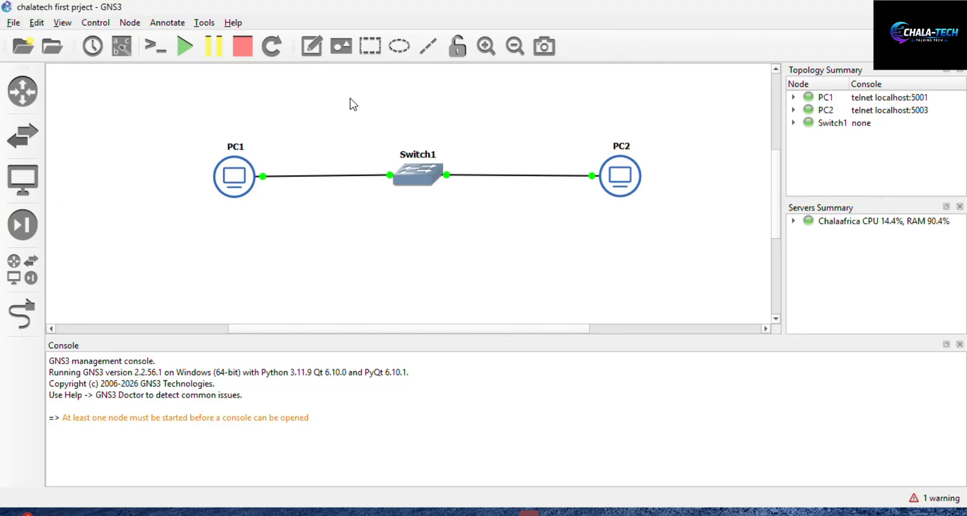
Step: Open the consoles of all nodes in Solar-PuTTY and close the console window
click(157, 50)
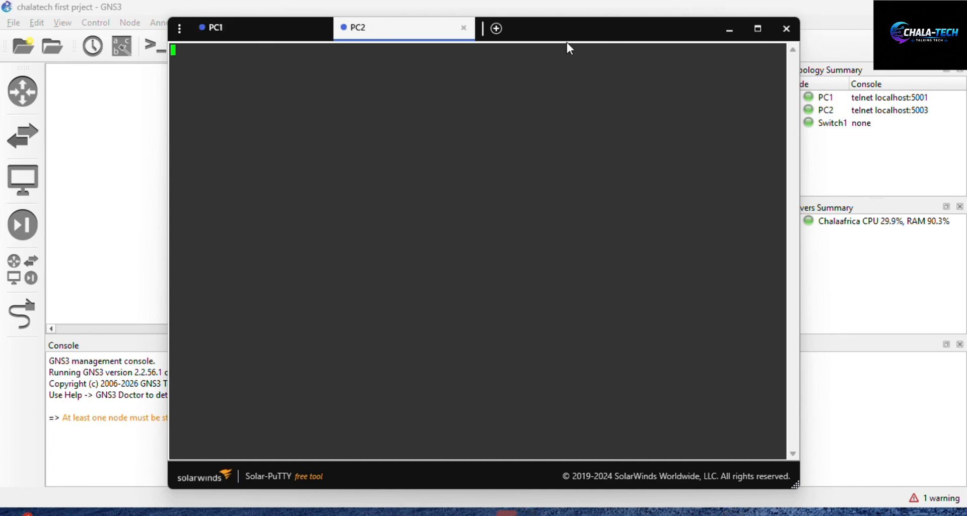
click(781, 34)
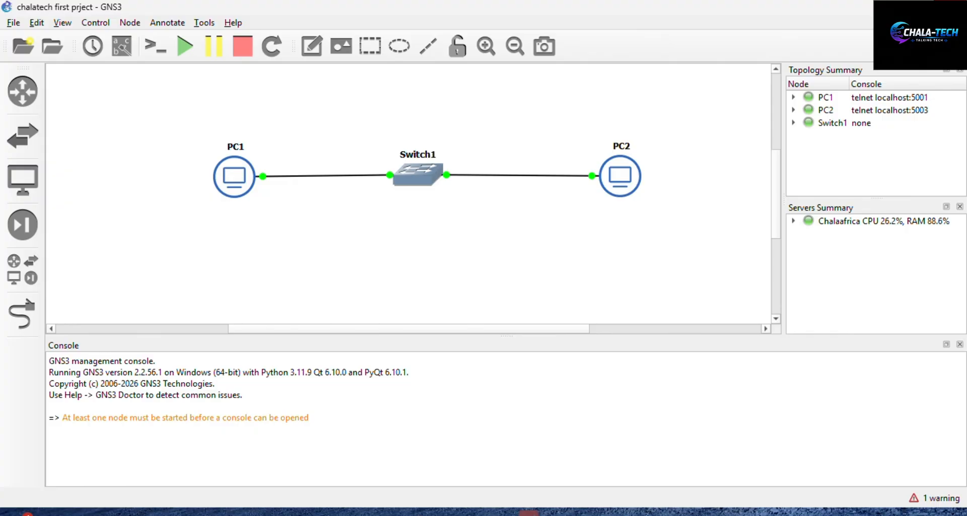
Step: Exit GNS3, confirming the exit, and minimize the browser window showing the download page
click(955, 6)
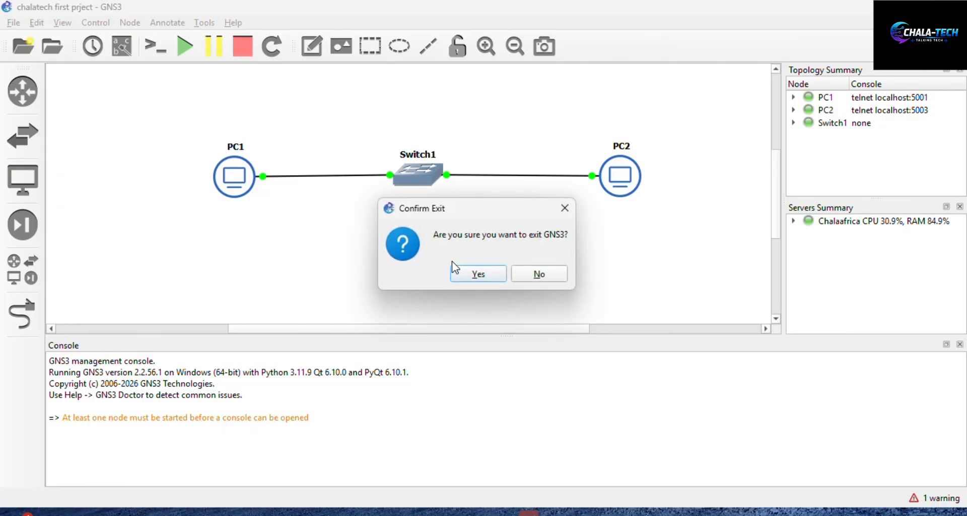
click(481, 280)
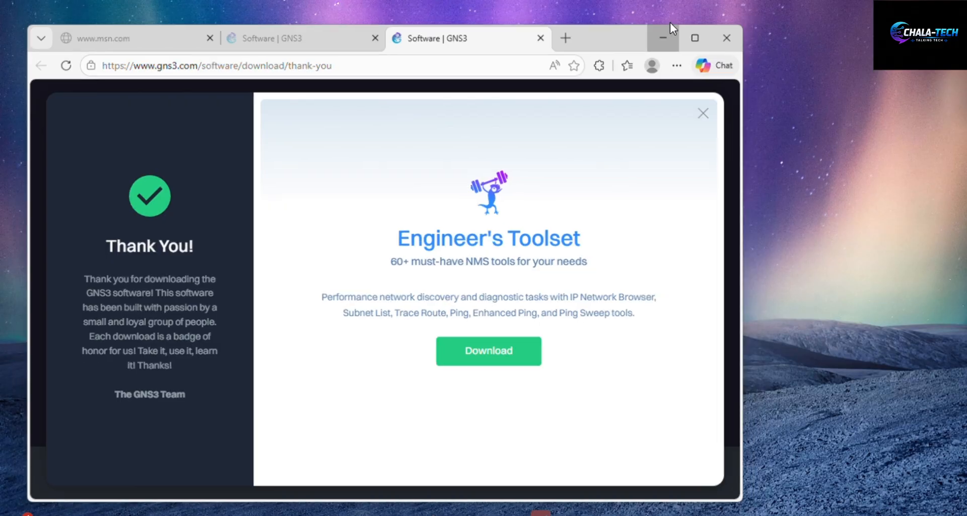
click(670, 23)
Step: Search Windows for "gns" and launch the GNS3 app again
key(super)
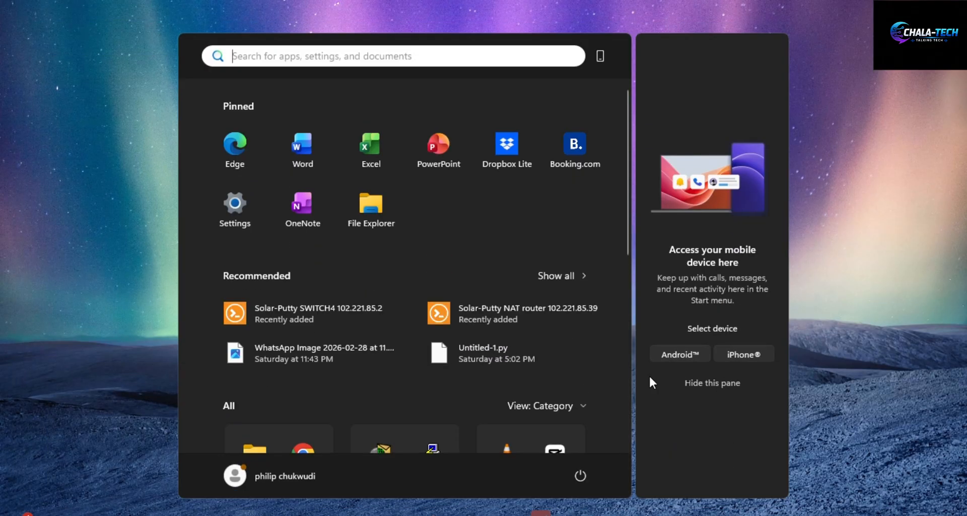
text(gns)
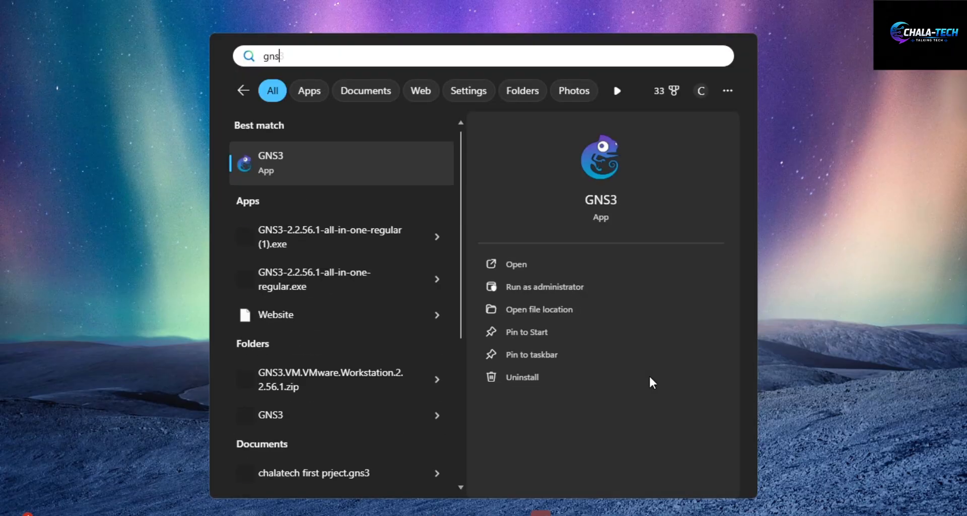
key(Return)
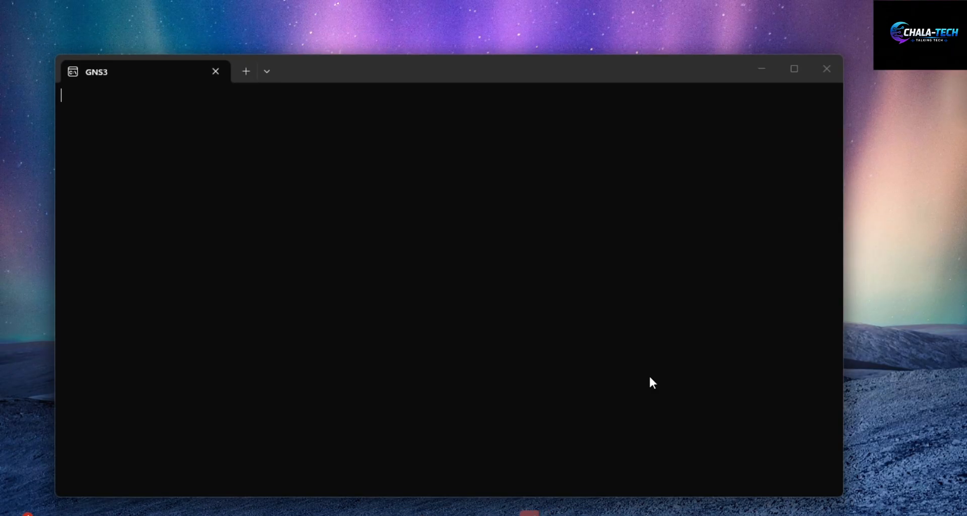